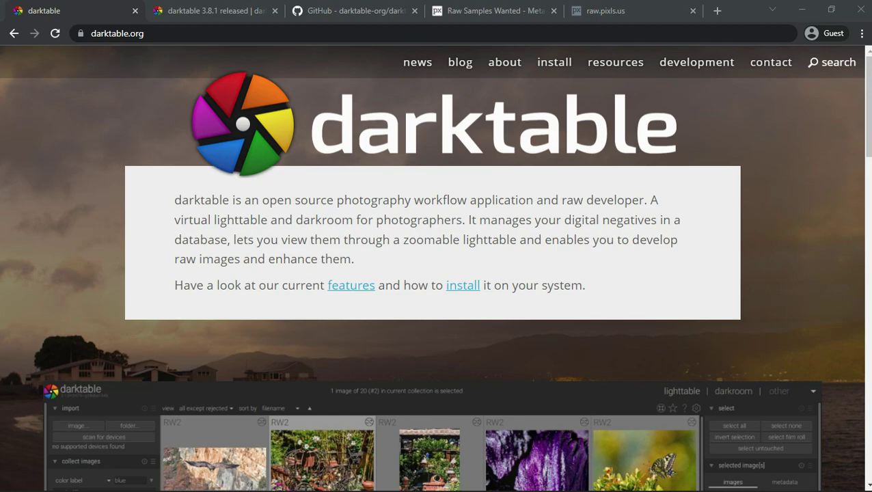
- Select the darktable.org address and scroll down the home page to the footer
left_click(169, 35)
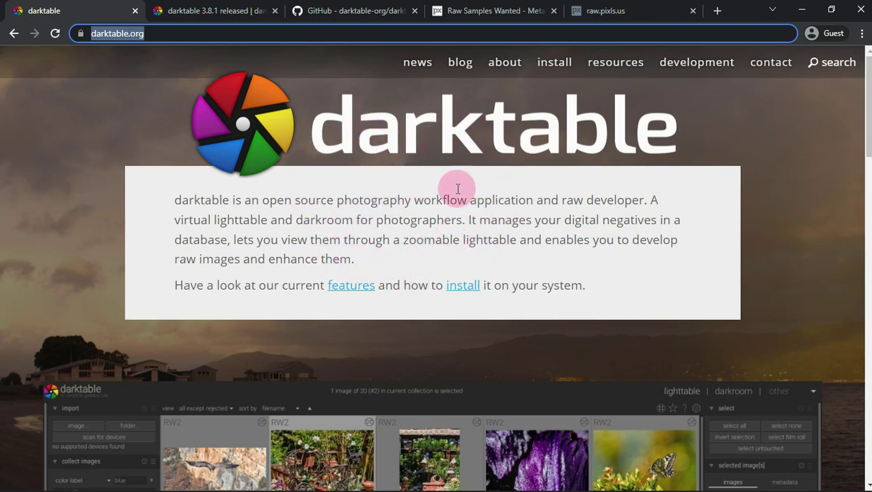
scroll(381, 247, "down", 2)
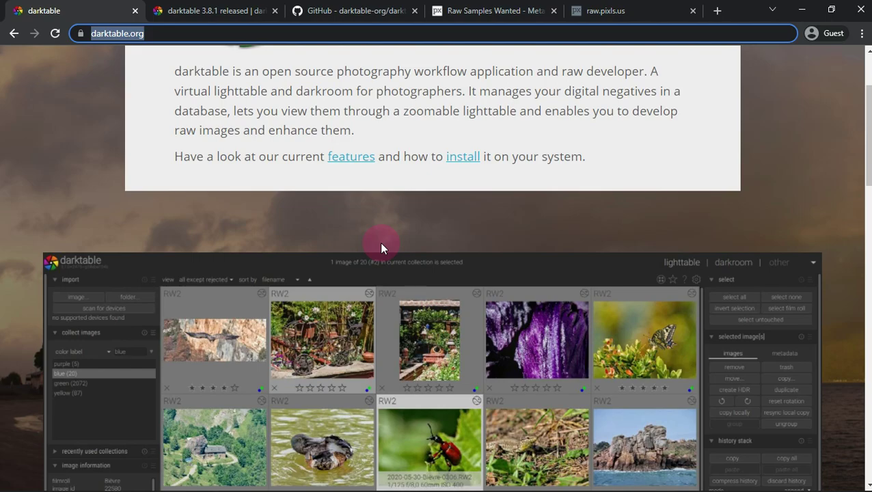
scroll(381, 248, "down", 3)
scroll(381, 246, "down", 1)
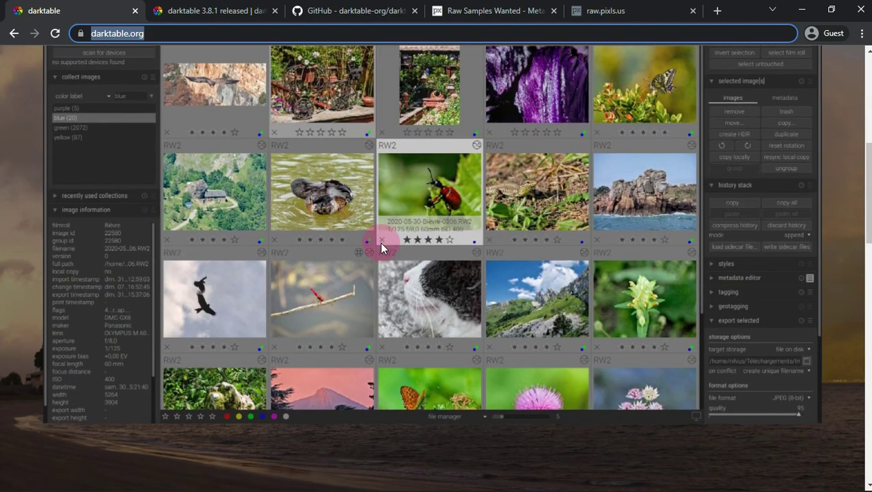
scroll(380, 247, "down", 1)
scroll(381, 247, "down", 3)
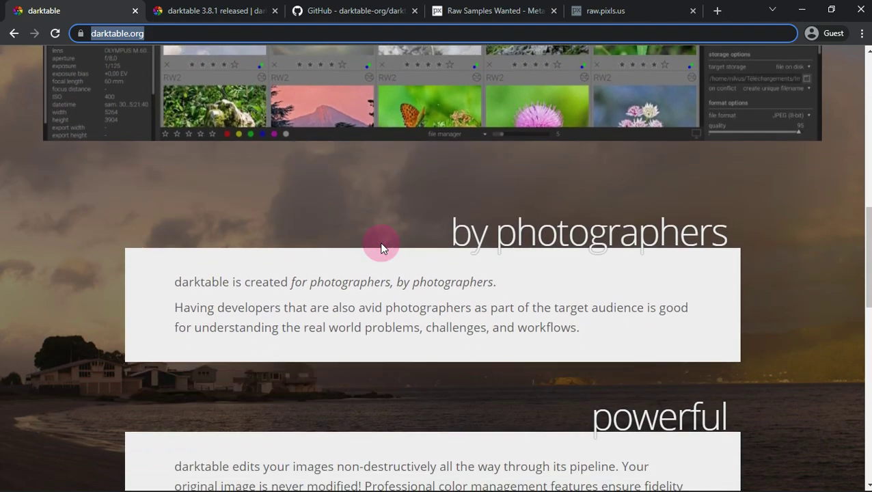
scroll(381, 248, "down", 3)
scroll(381, 248, "down", 2)
scroll(380, 247, "down", 2)
scroll(380, 247, "down", 2)
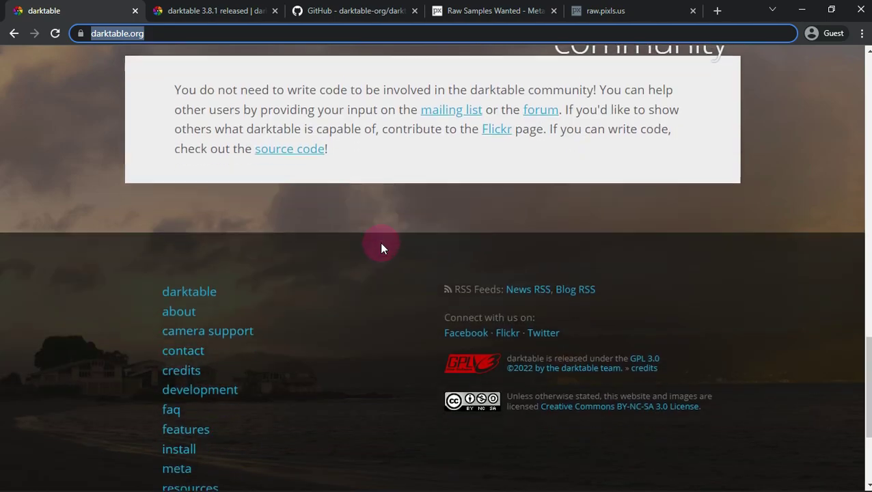
scroll(381, 247, "down", 3)
- Scroll back up to the top of the darktable.org home page
scroll(382, 246, "up", 6)
scroll(381, 246, "up", 2)
scroll(381, 246, "up", 6)
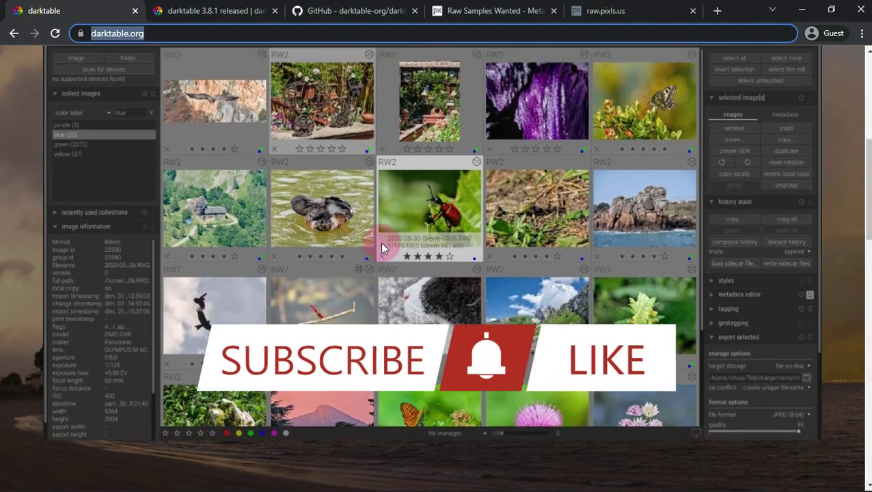
scroll(381, 246, "up", 5)
- Open the darktable.org news page and scroll through it
left_click(428, 71)
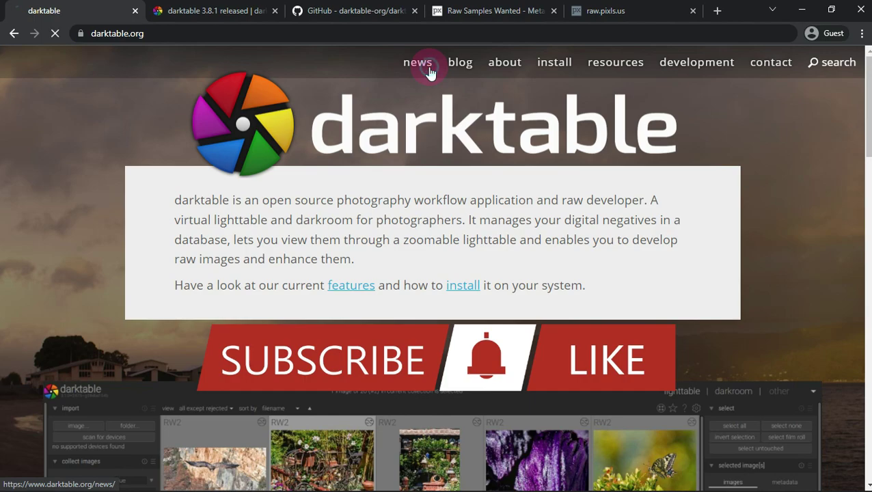
scroll(301, 218, "down", 3)
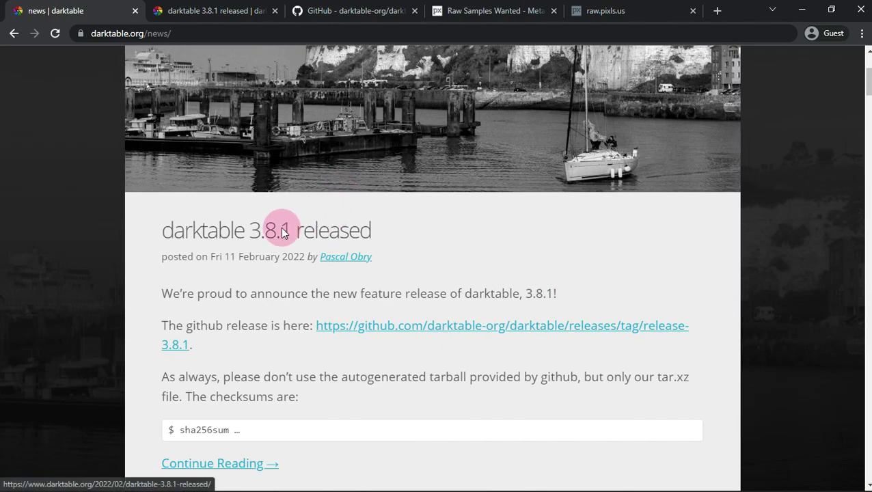
scroll(287, 228, "down", 1)
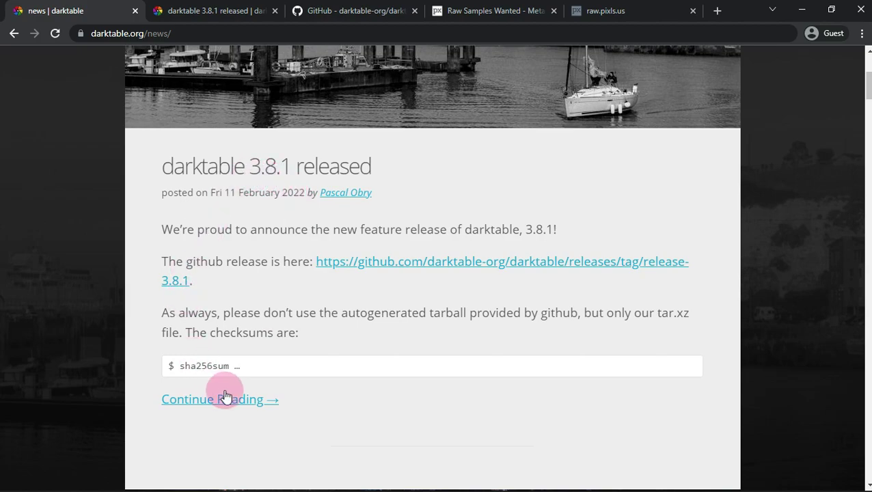
- Switch to the 'darktable 3.8.1 released' article and highlight its heading
left_click(220, 16)
scroll(413, 278, "down", 1)
scroll(417, 283, "down", 2)
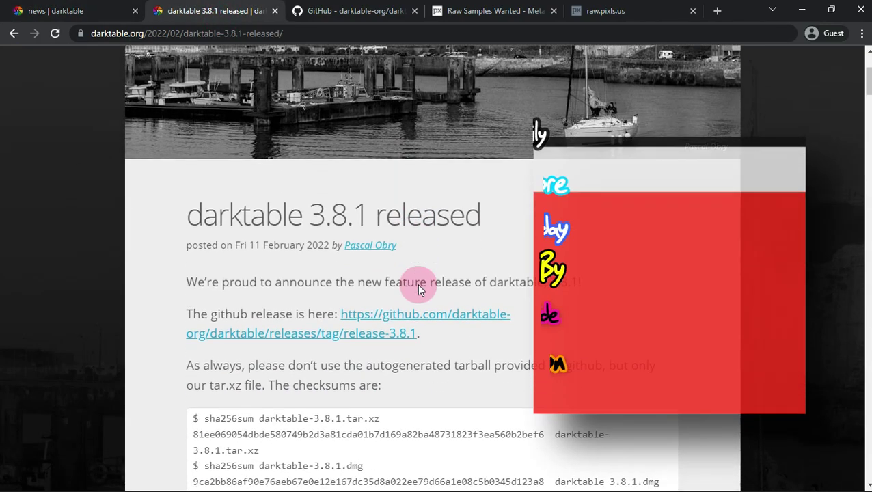
scroll(444, 225, "down", 1)
left_click_drag(483, 148, 204, 142)
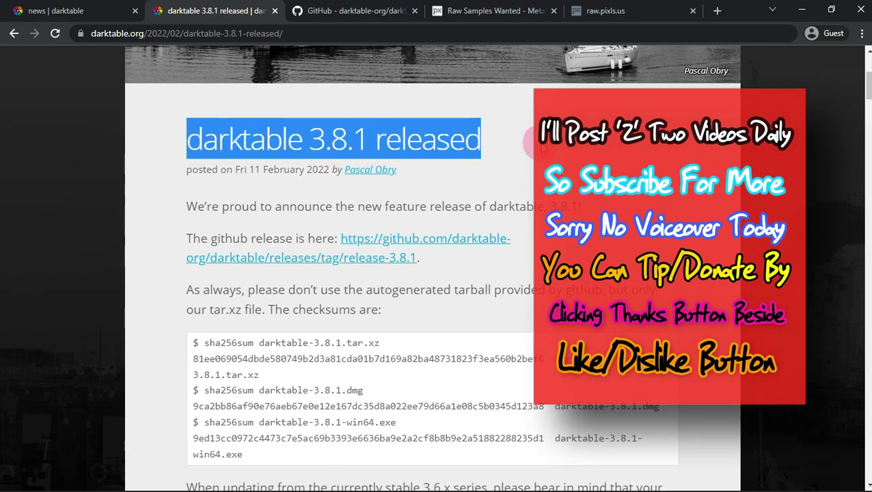
left_click(417, 249)
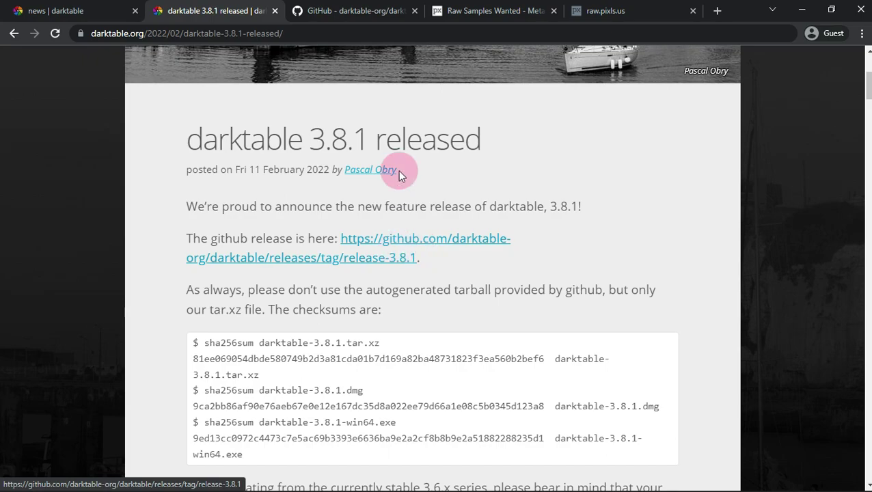
- Glance at the GitHub repository tab's address, then return to the release article
left_click(387, 21)
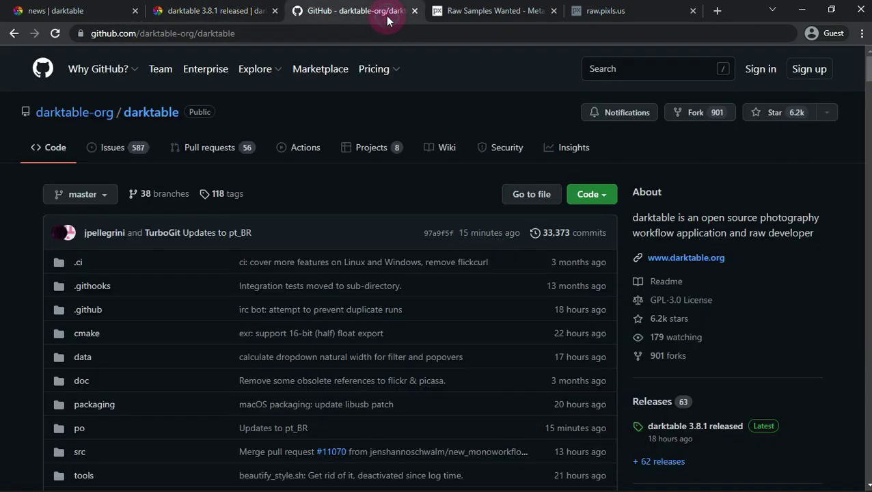
left_click_drag(235, 33, 89, 35)
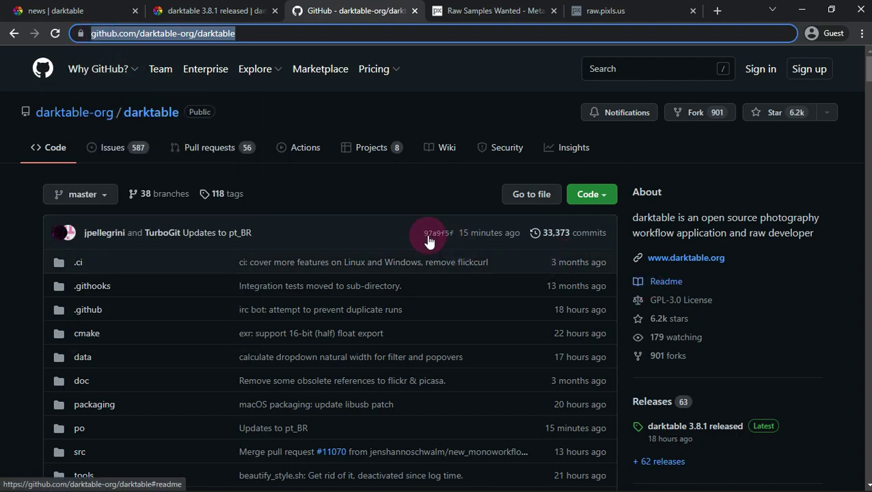
left_click(213, 12)
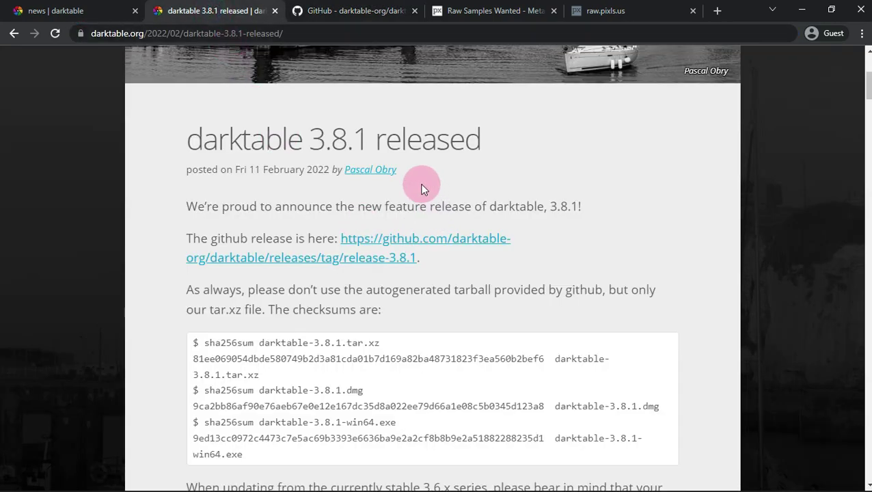
- Scroll down through the darktable 3.8.1 release notes to the end
scroll(340, 270, "down", 3)
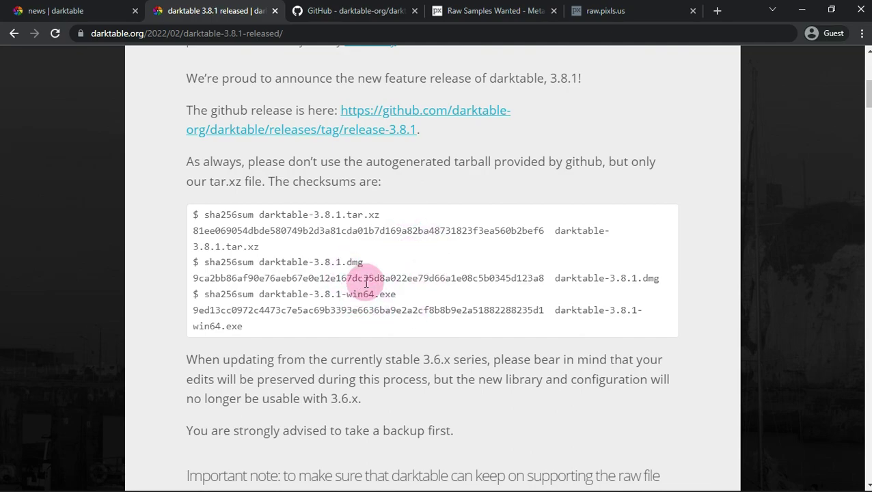
scroll(367, 283, "down", 1)
scroll(365, 282, "down", 2)
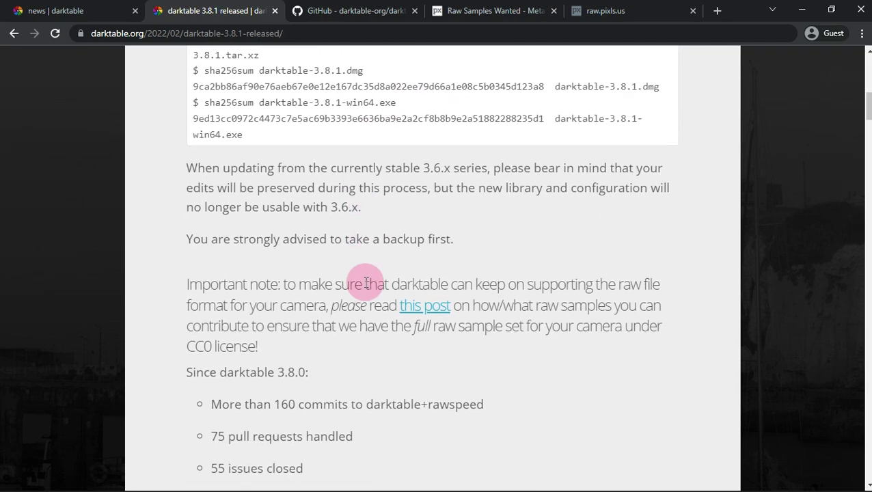
scroll(322, 328, "down", 1)
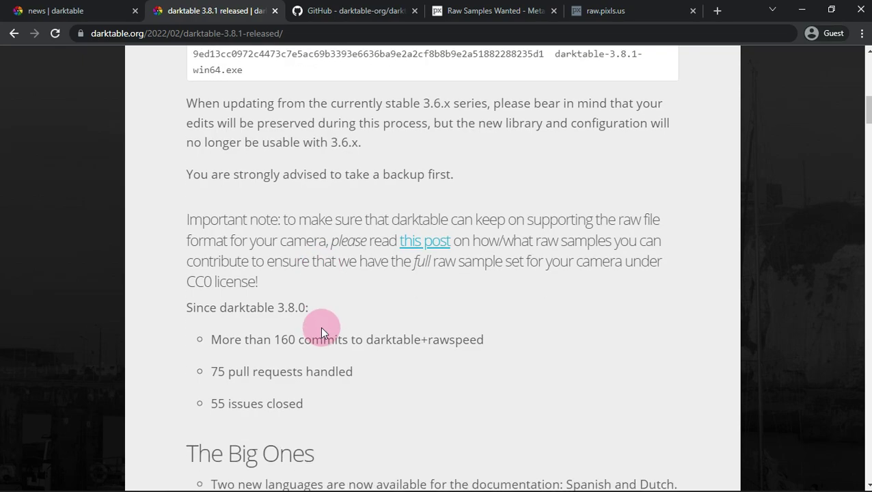
scroll(310, 288, "down", 1)
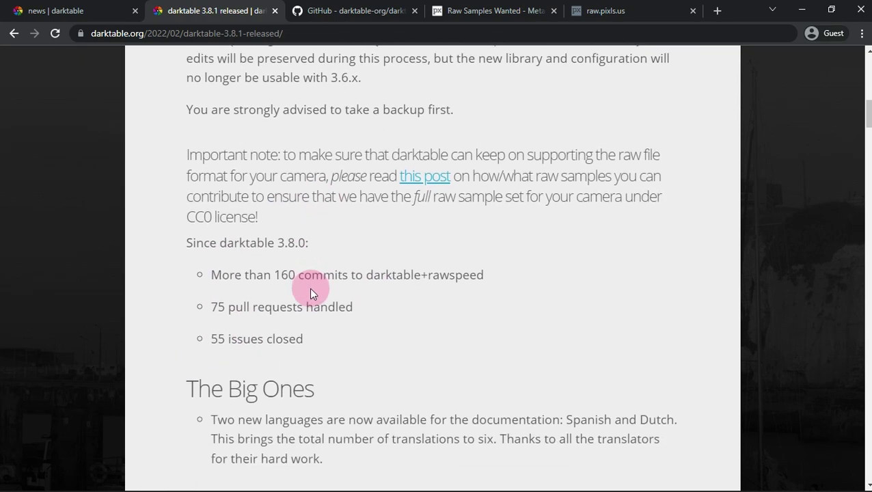
scroll(310, 287, "down", 1)
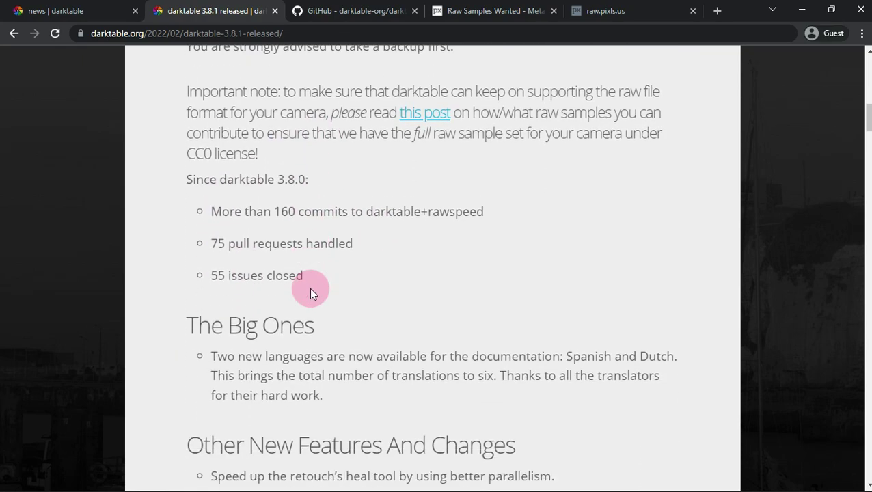
scroll(309, 287, "down", 1)
scroll(255, 294, "down", 1)
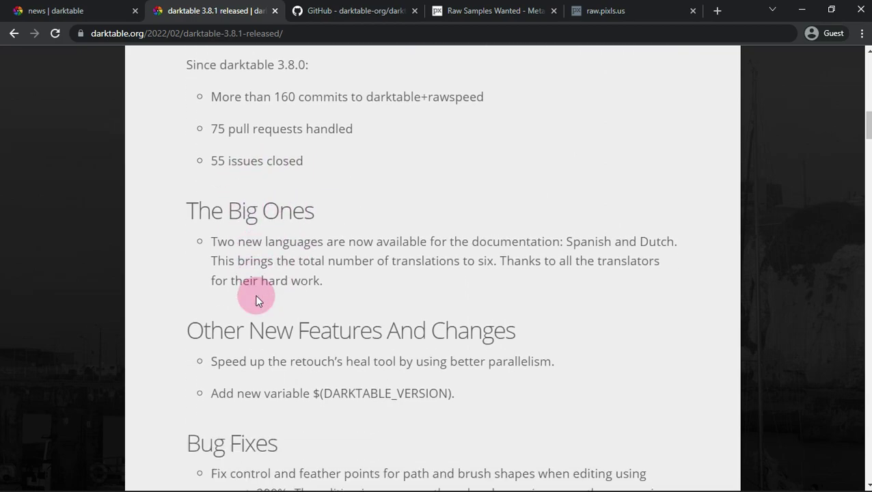
scroll(255, 295, "down", 1)
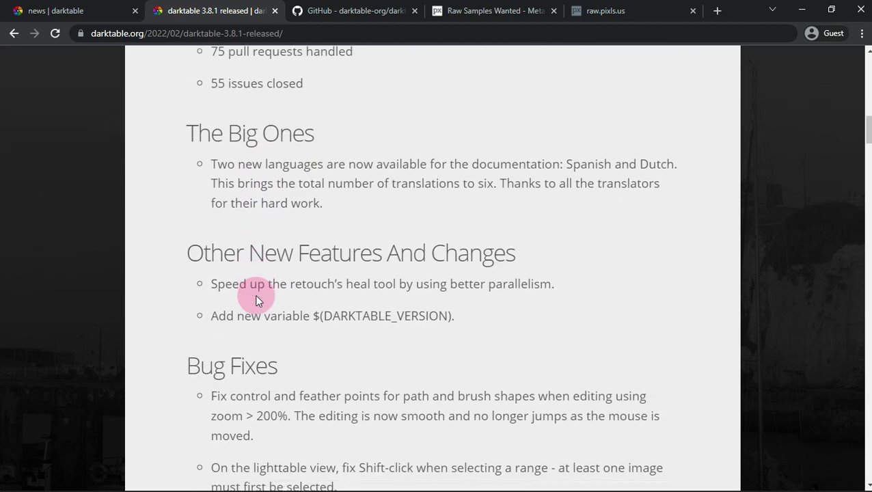
scroll(255, 294, "down", 1)
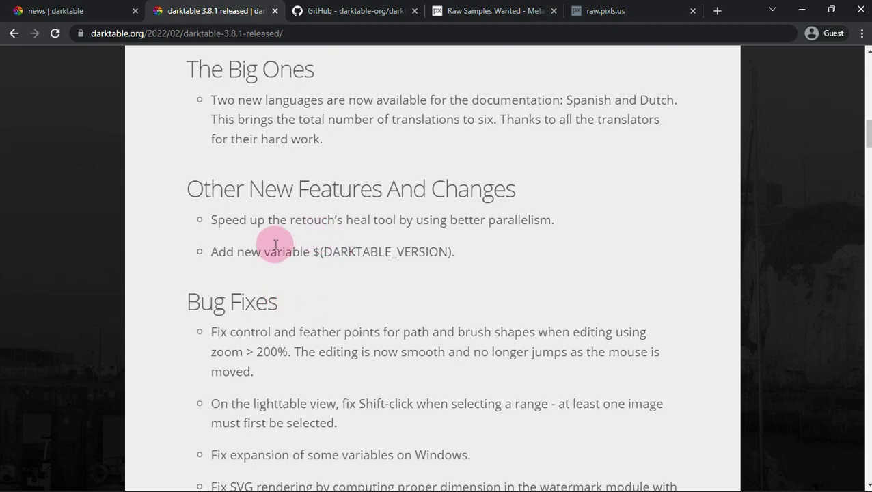
scroll(287, 289, "down", 1)
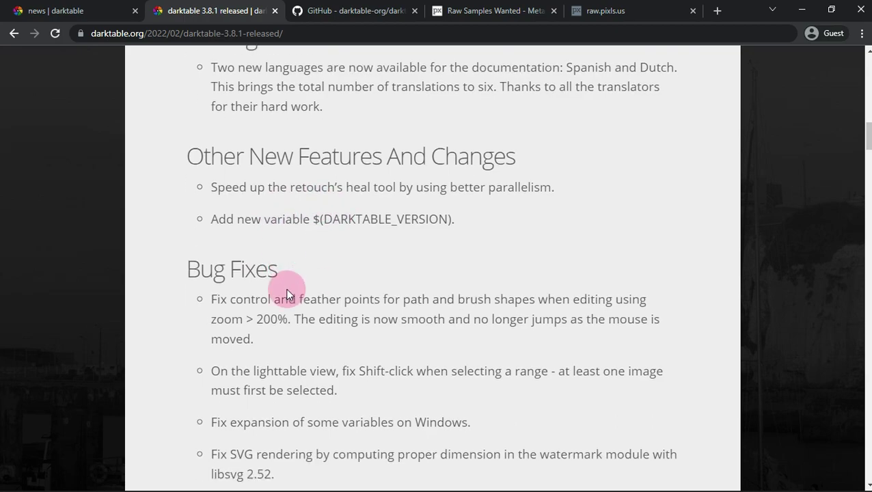
scroll(292, 341, "down", 1)
scroll(273, 239, "down", 1)
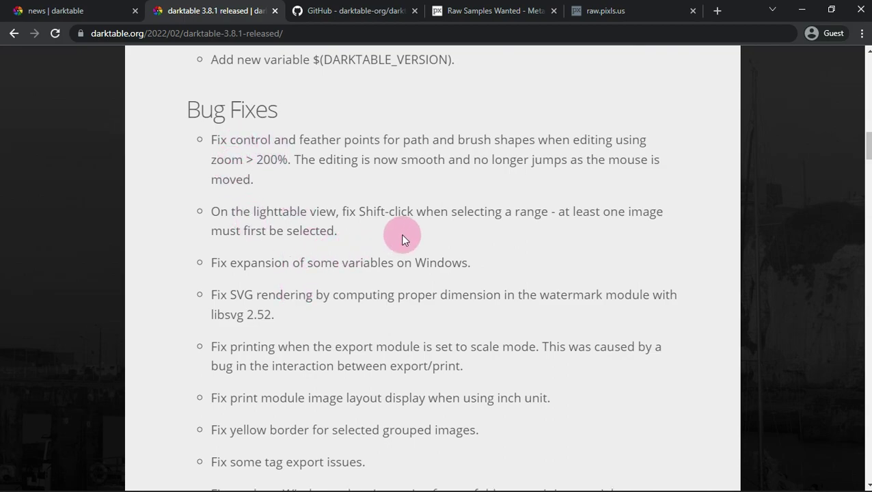
scroll(403, 236, "down", 1)
scroll(403, 236, "down", 1)
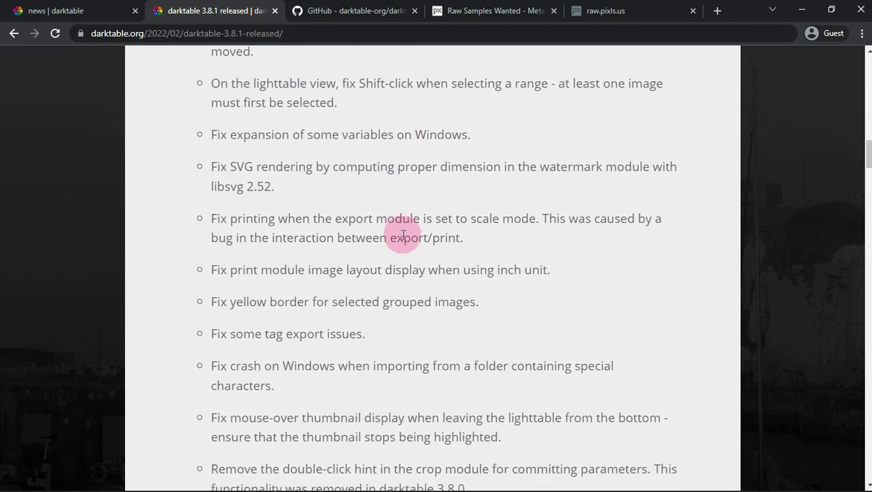
scroll(403, 236, "down", 1)
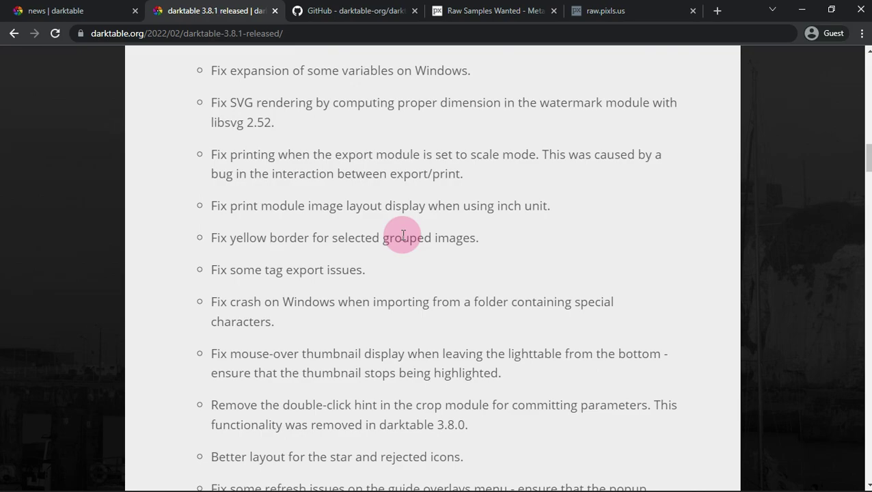
scroll(403, 235, "down", 1)
scroll(403, 235, "down", 1)
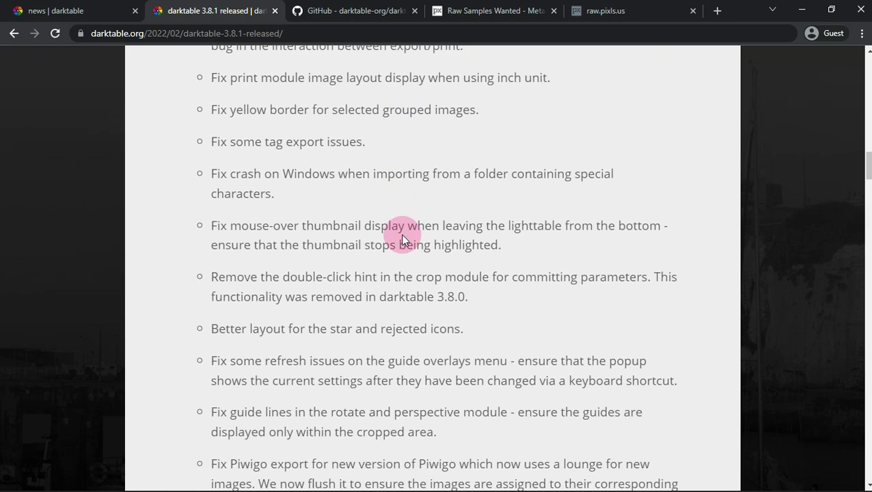
scroll(403, 235, "down", 1)
scroll(403, 235, "down", 1)
scroll(403, 235, "down", 2)
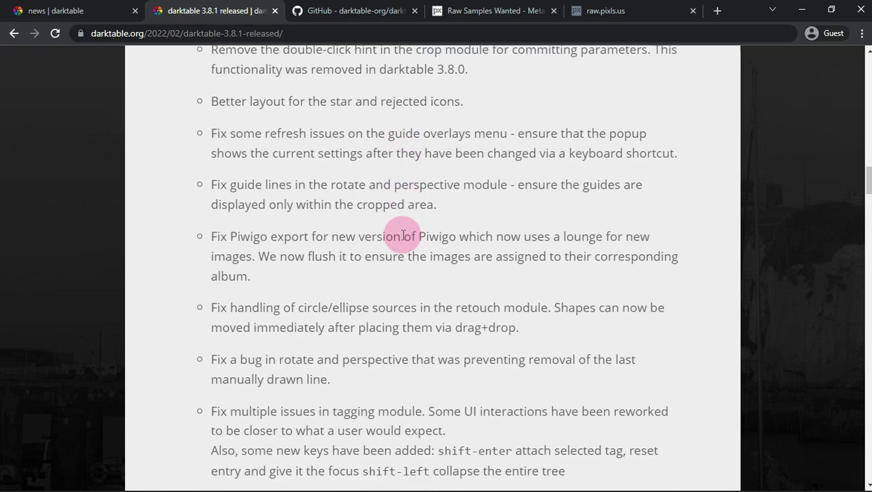
scroll(404, 235, "down", 1)
scroll(403, 234, "down", 2)
scroll(404, 234, "down", 1)
scroll(403, 235, "down", 2)
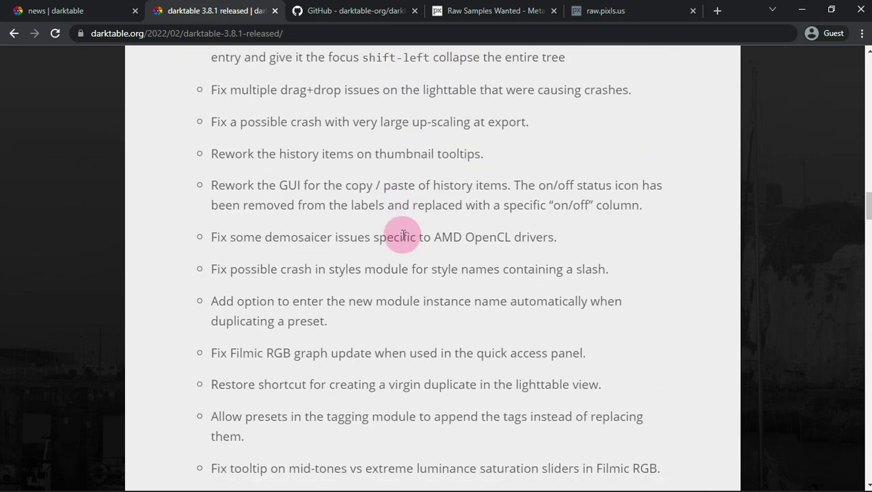
scroll(403, 234, "down", 1)
scroll(403, 235, "down", 1)
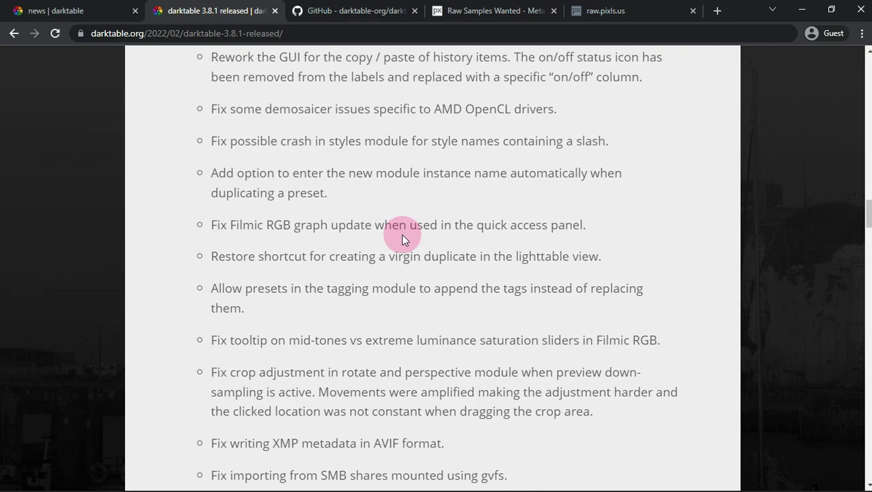
scroll(401, 239, "down", 3)
scroll(402, 239, "down", 1)
scroll(402, 239, "down", 3)
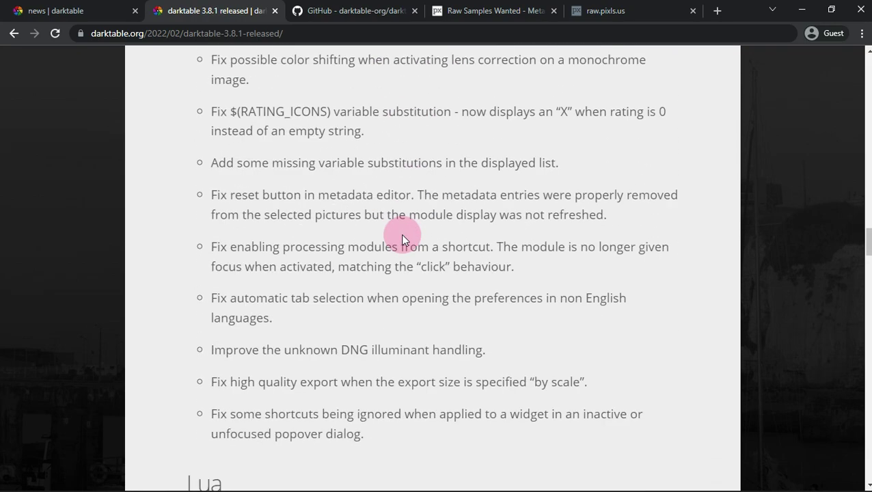
scroll(402, 239, "down", 3)
scroll(402, 239, "down", 4)
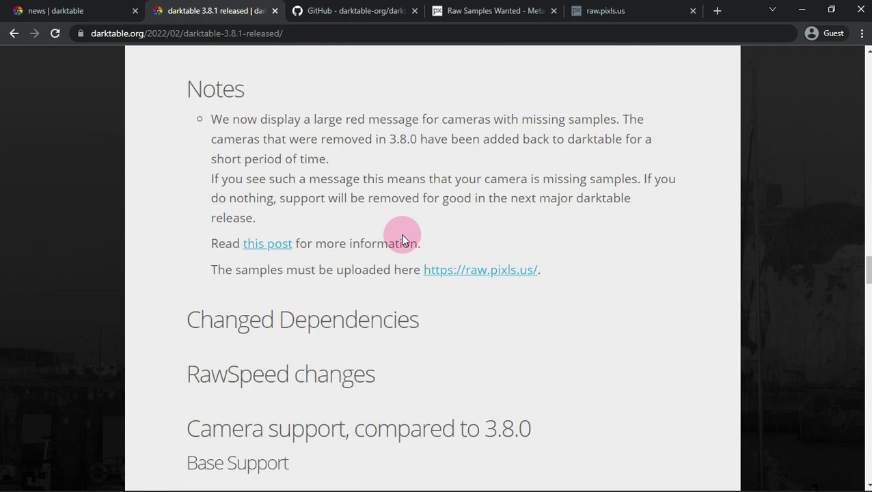
scroll(402, 239, "down", 1)
scroll(402, 239, "down", 2)
scroll(402, 240, "down", 1)
scroll(402, 239, "down", 2)
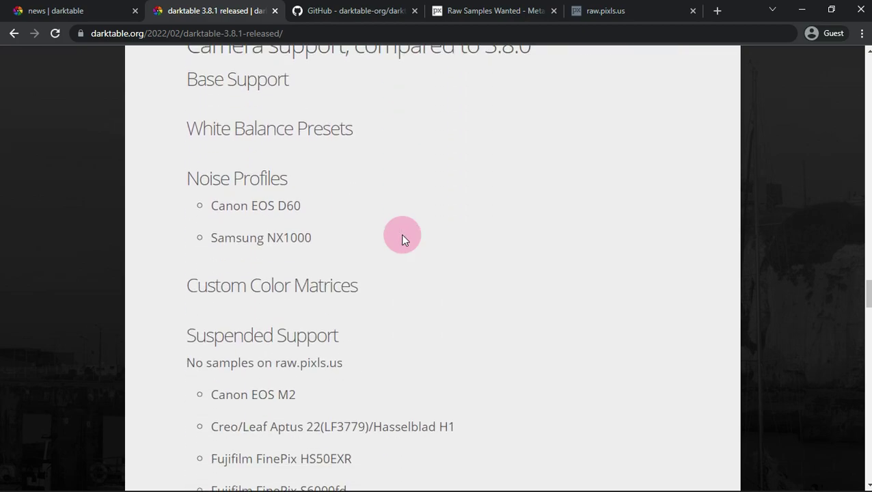
- Drag the scrollbar back up to the top of the release notes
scroll(402, 239, "up", 1)
scroll(554, 240, "up", 3)
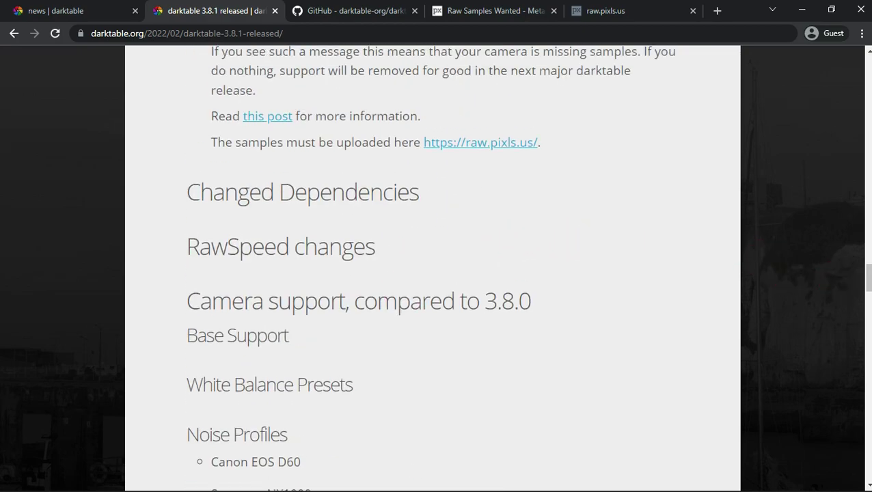
left_click_drag(869, 280, 870, 419)
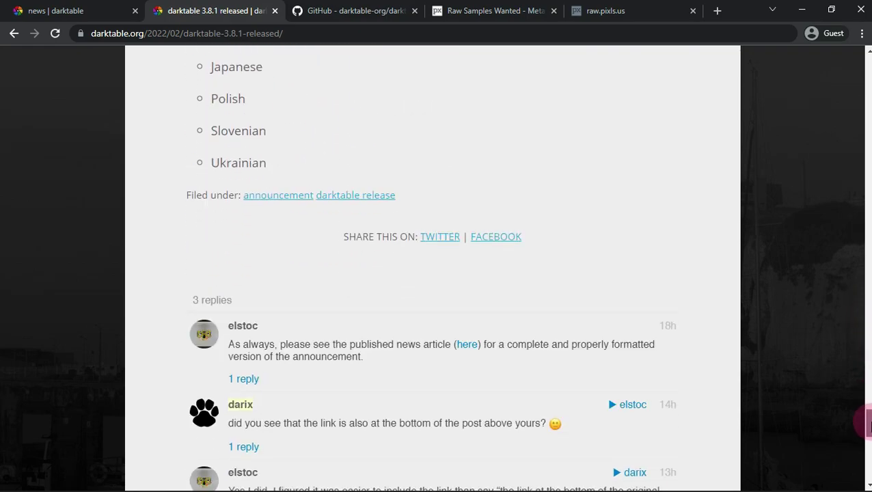
mouse_move(869, 371)
left_mouse_down()
mouse_move(863, 189)
mouse_move(844, 71)
left_mouse_up()
left_click(360, 6)
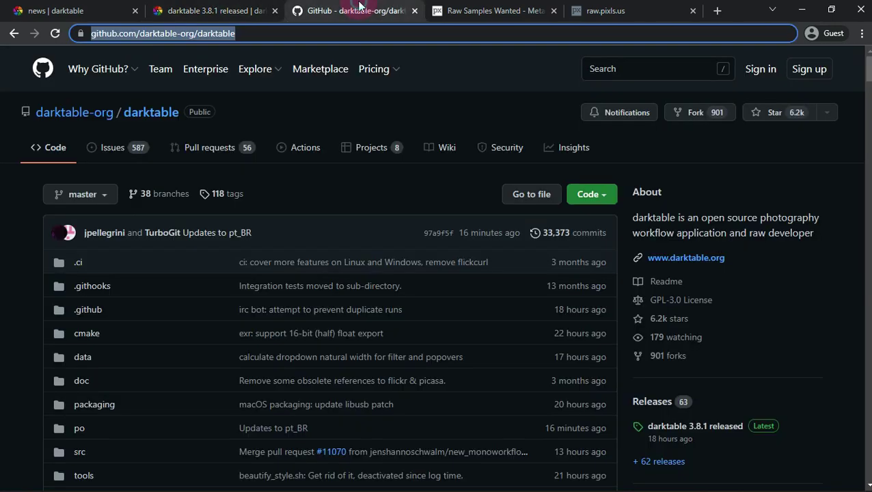
scroll(393, 253, "down", 3)
scroll(391, 260, "down", 2)
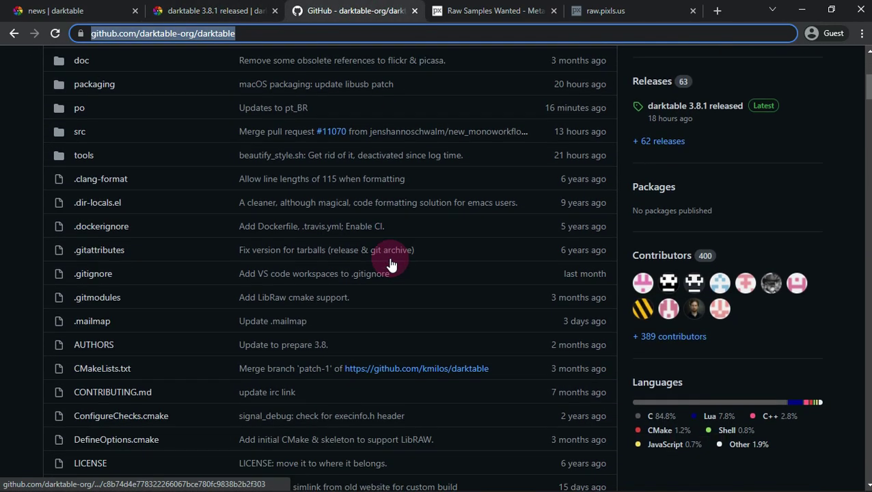
scroll(391, 265, "down", 2)
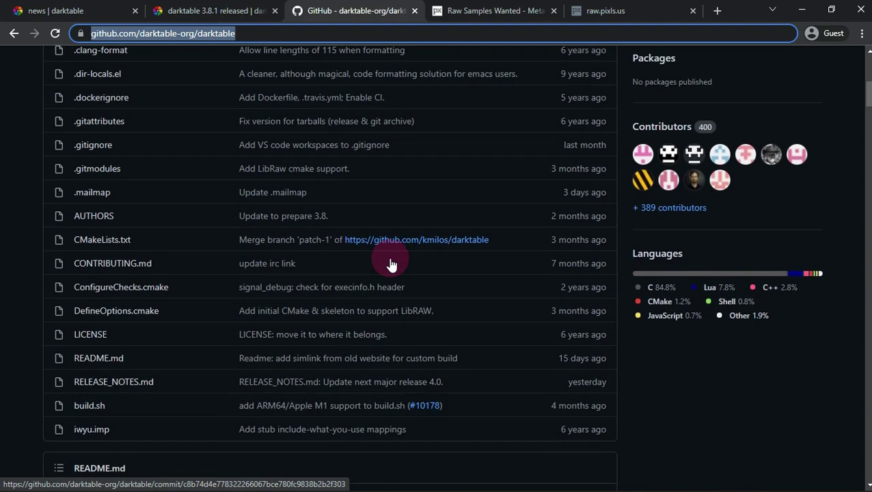
scroll(391, 264, "down", 2)
scroll(391, 264, "up", 2)
scroll(391, 264, "up", 4)
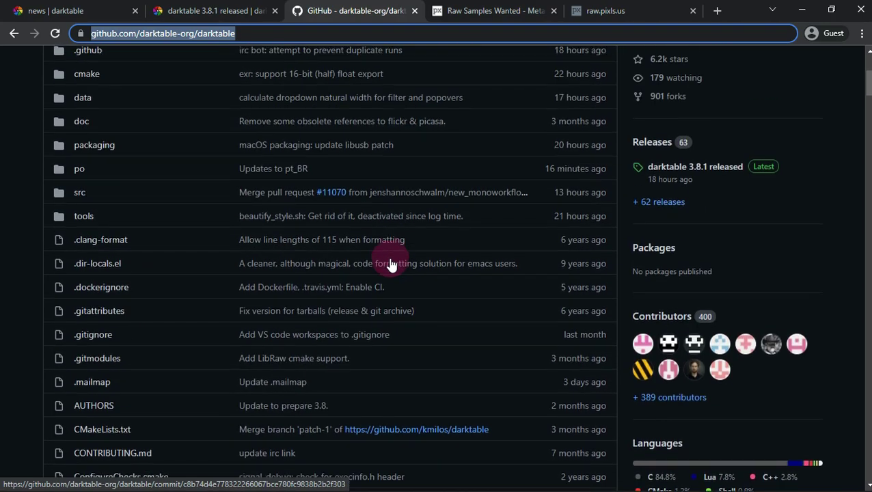
scroll(390, 264, "up", 3)
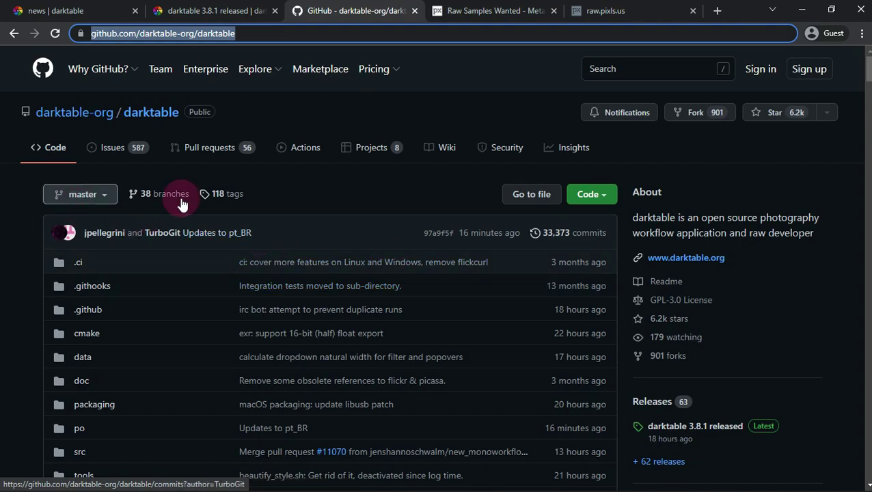
- Open the 'Raw Samples Wanted' thread, highlight its title, and scroll through the post
left_click(457, 21)
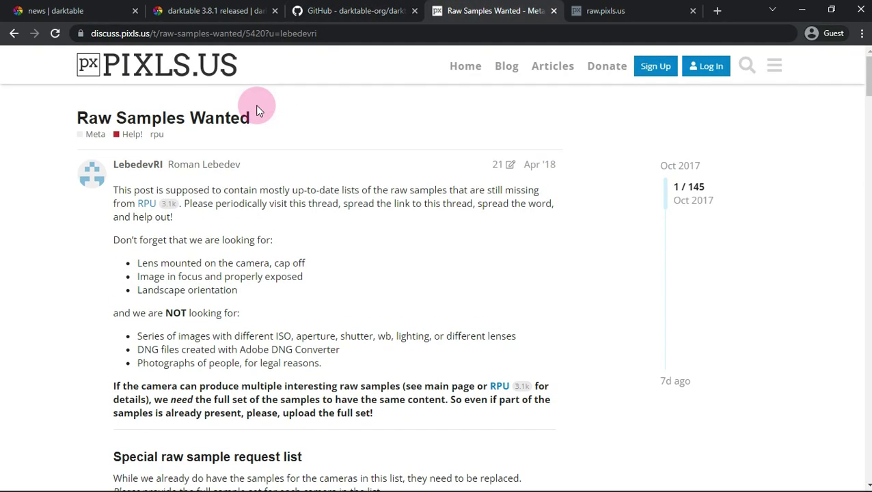
left_click_drag(269, 124, 76, 121)
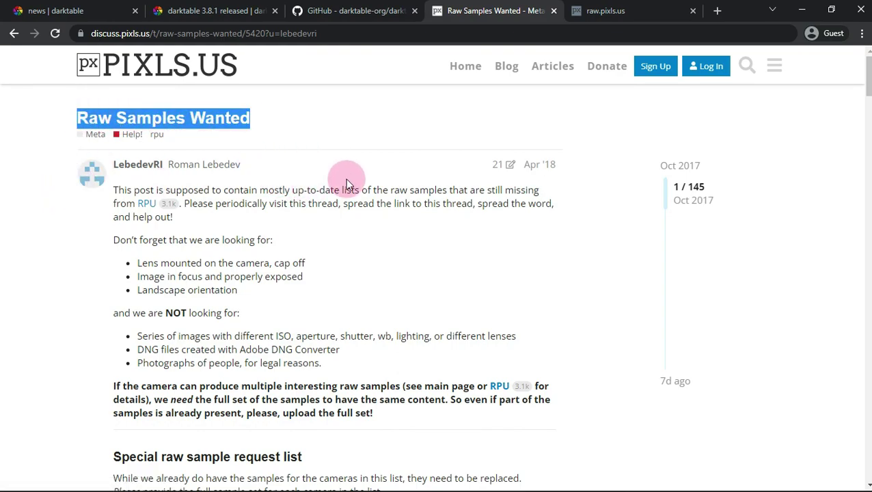
scroll(345, 178, "down", 1)
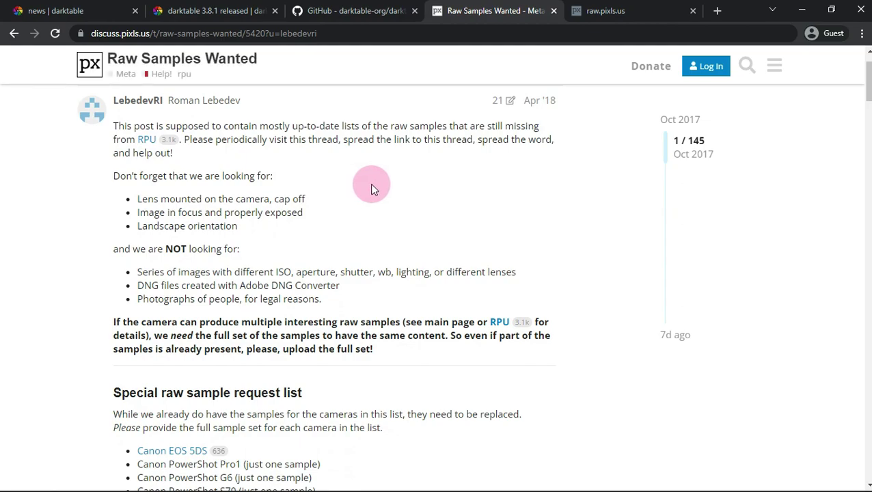
scroll(371, 189, "down", 1)
scroll(371, 189, "down", 1)
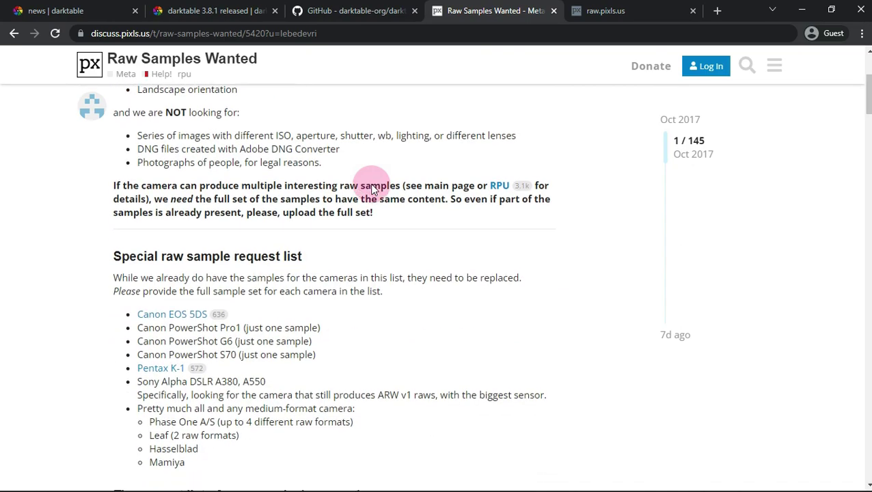
scroll(371, 189, "down", 2)
scroll(371, 188, "down", 2)
scroll(372, 184, "down", 1)
scroll(372, 184, "down", 3)
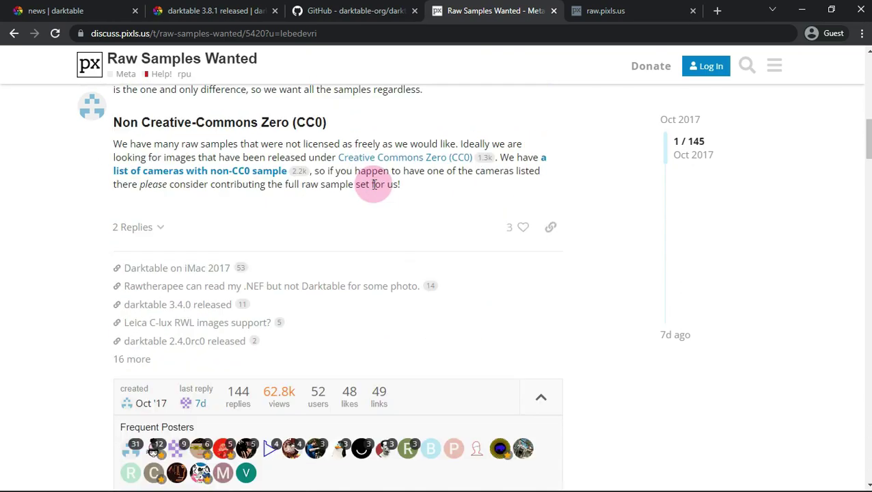
scroll(372, 184, "up", 5)
scroll(371, 184, "up", 5)
scroll(372, 184, "up", 3)
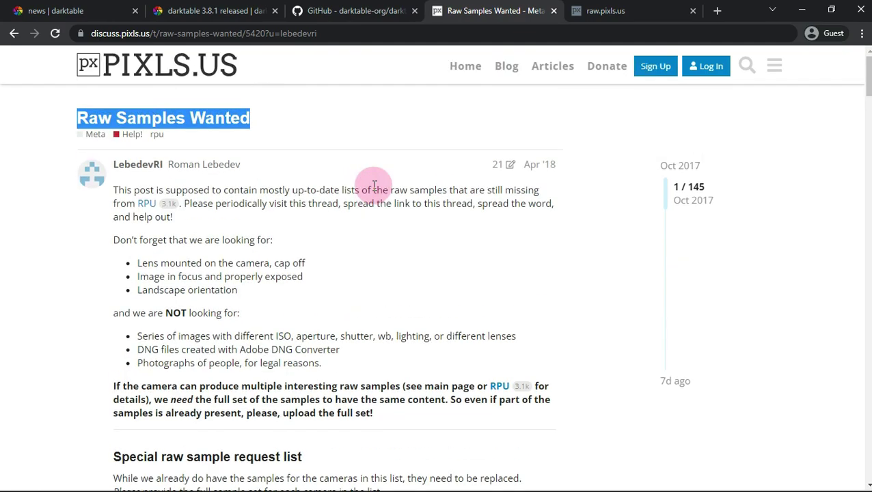
- On raw.pixls.us, tick the public-domain rights and unmodified-file checkboxes
left_click(591, 24)
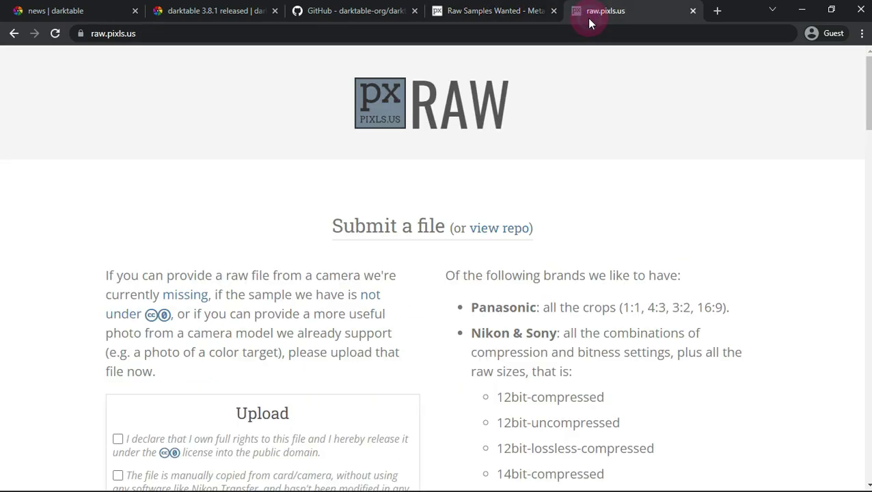
left_click(151, 34)
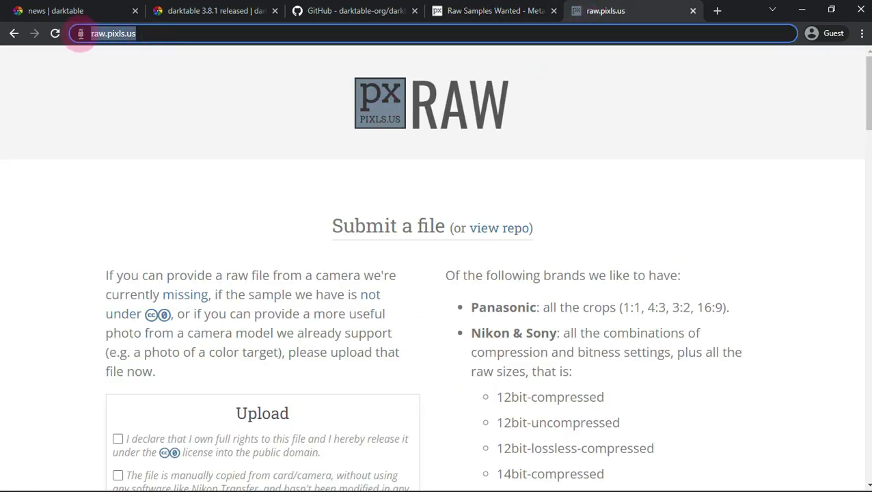
scroll(423, 185, "down", 2)
scroll(451, 188, "down", 1)
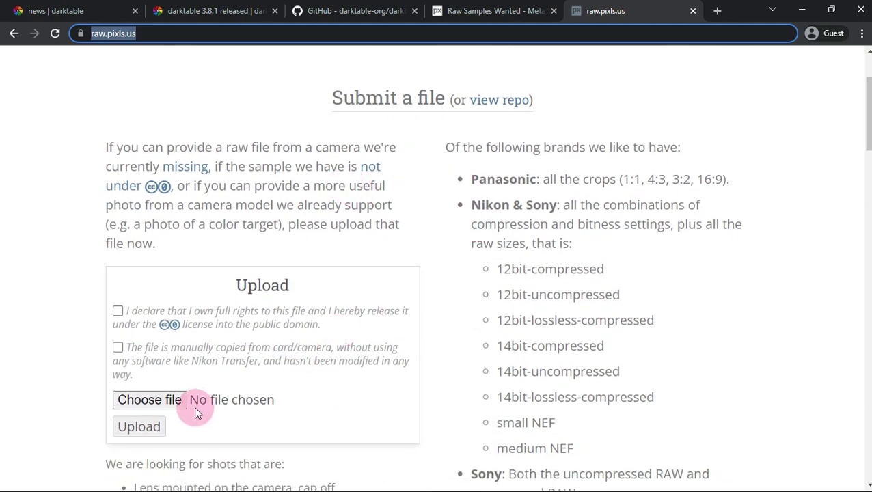
left_click(118, 312)
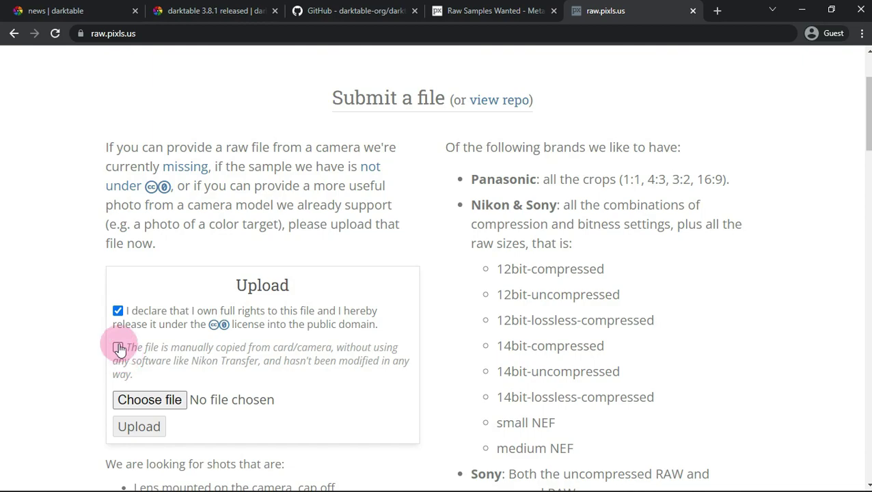
left_click(117, 347)
- Scroll down through the raw sample repository table
scroll(168, 418, "down", 2)
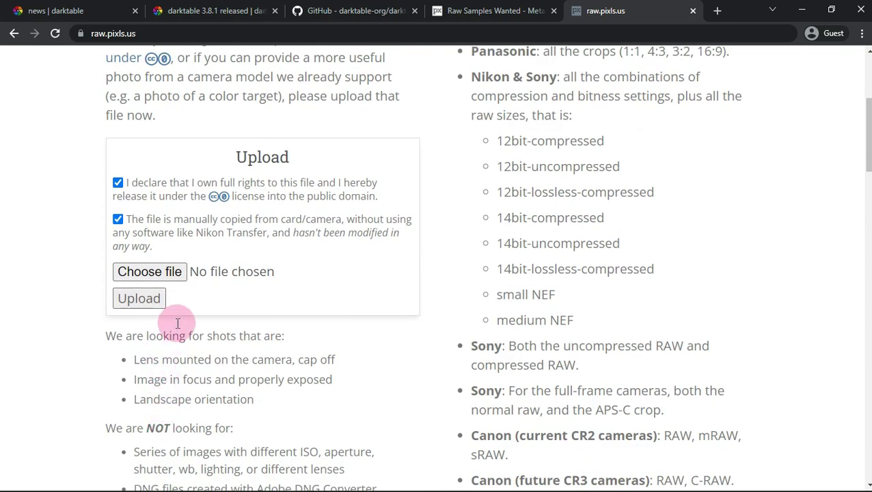
scroll(321, 263, "down", 4)
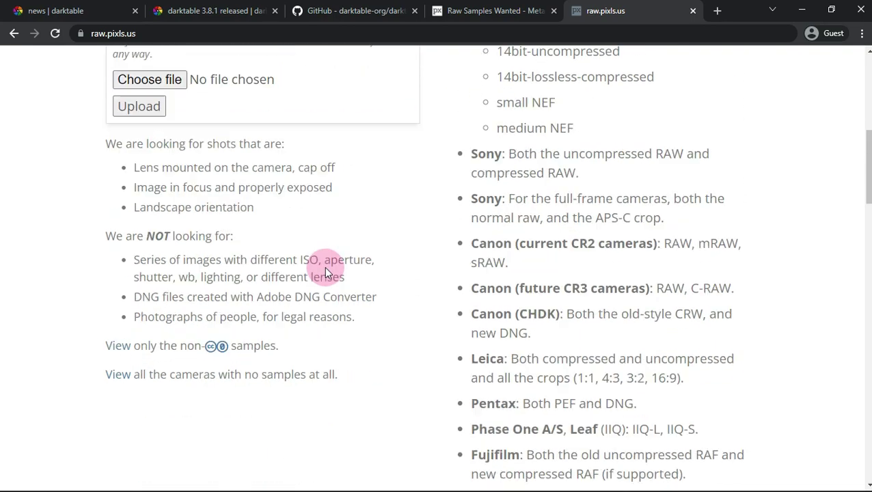
scroll(325, 270, "up", 2)
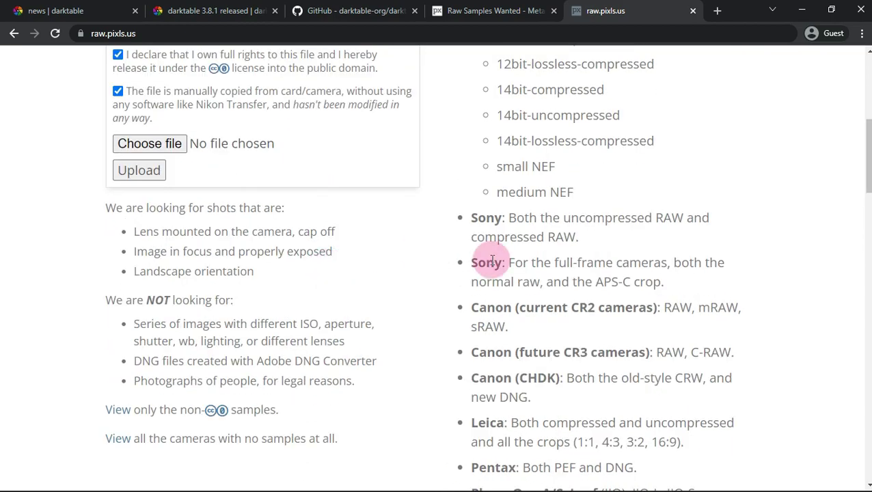
scroll(492, 261, "down", 2)
scroll(492, 260, "down", 3)
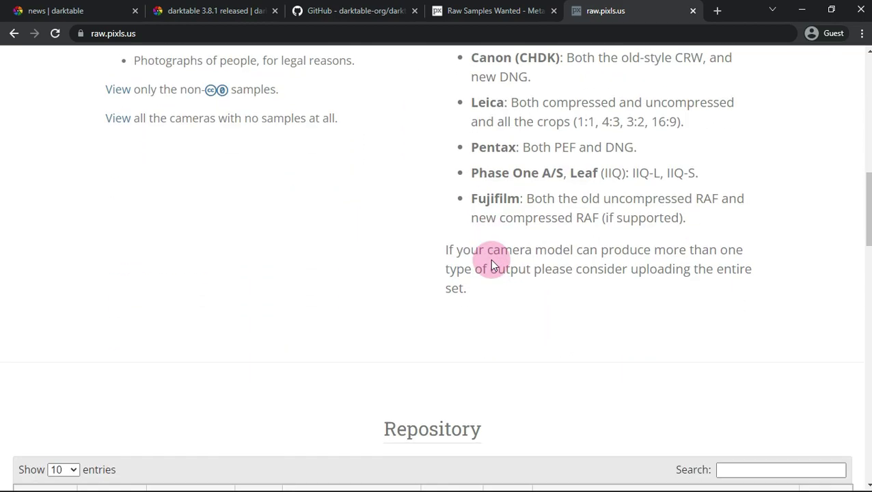
scroll(492, 260, "down", 4)
scroll(469, 321, "down", 3)
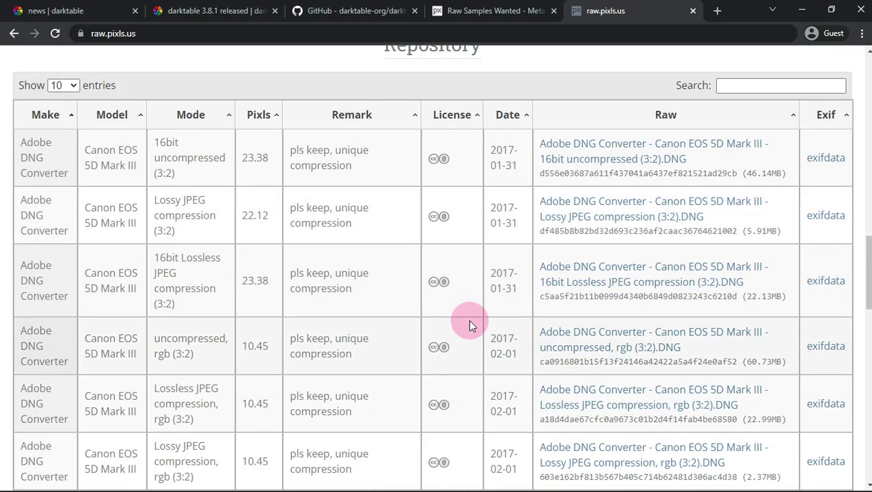
scroll(468, 321, "down", 2)
scroll(469, 325, "down", 2)
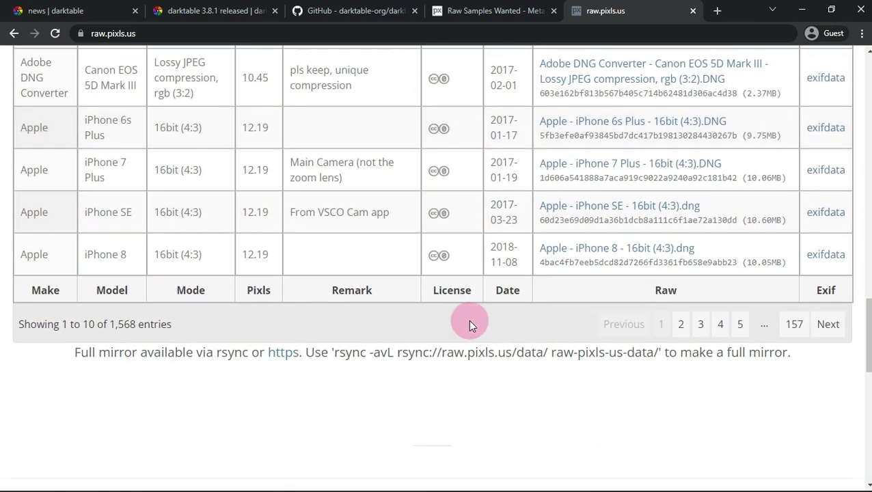
scroll(469, 325, "down", 3)
scroll(469, 325, "down", 3)
scroll(469, 325, "down", 2)
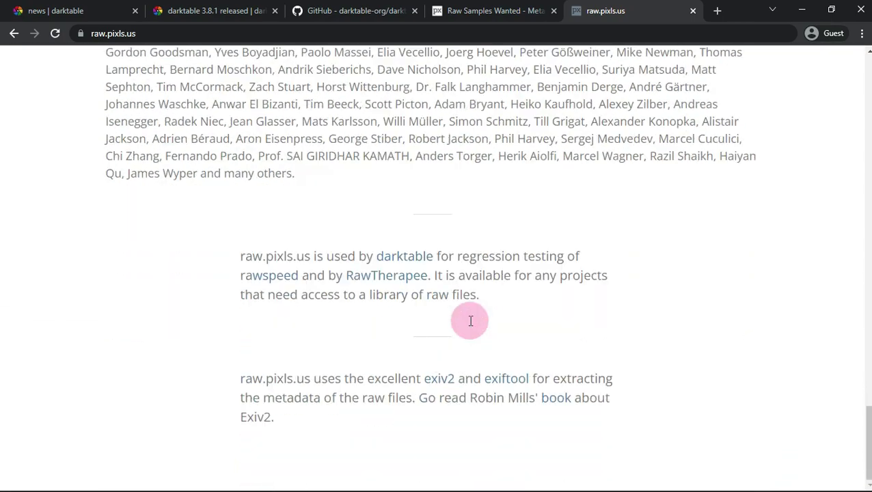
- Scroll back up to the Submit a file section at the top
scroll(469, 326, "up", 2)
scroll(469, 326, "up", 6)
scroll(469, 325, "up", 2)
scroll(469, 325, "up", 2)
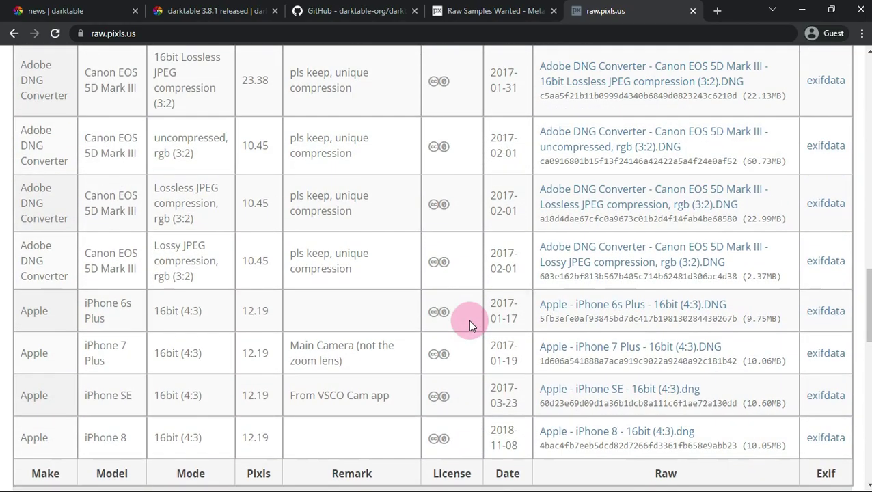
scroll(469, 326, "up", 1)
scroll(469, 325, "up", 2)
scroll(469, 326, "up", 1)
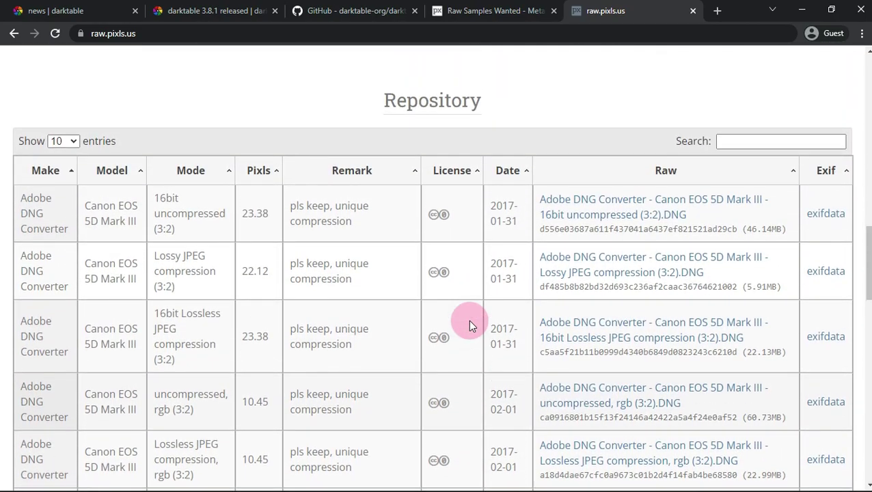
scroll(469, 326, "up", 5)
scroll(468, 320, "up", 2)
scroll(468, 320, "up", 4)
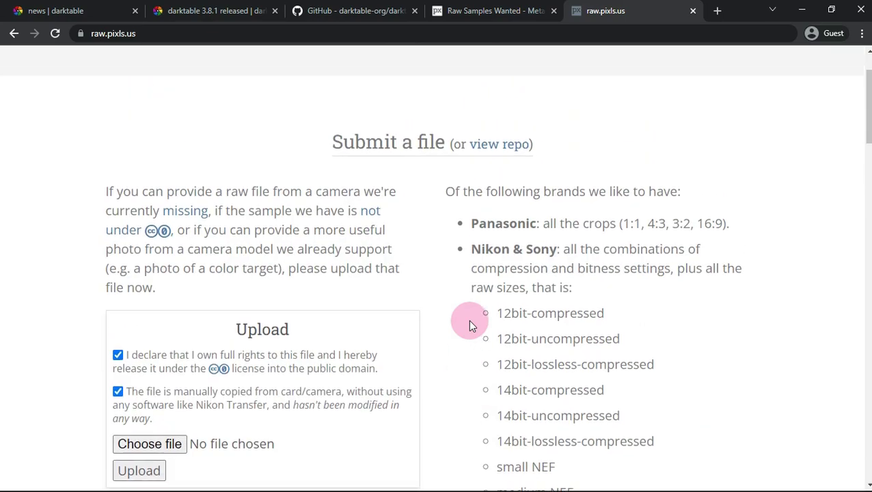
scroll(468, 320, "up", 1)
- Go to the 9to5Linux YouTube channel at youtube.com/9to5linux
left_click(481, 38)
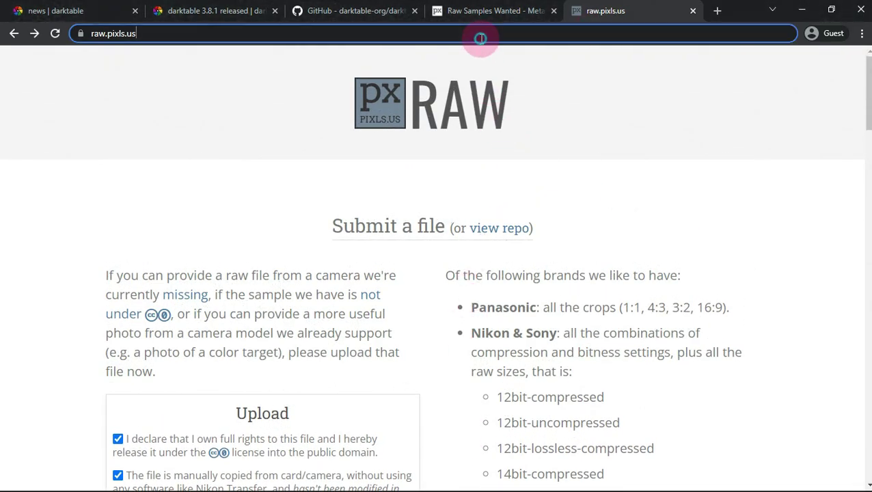
key("BackSpace")
type("yout")
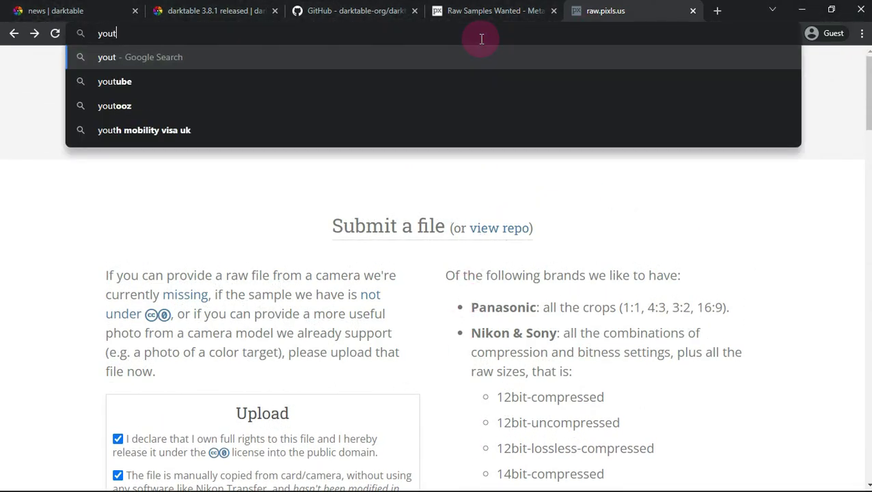
type("ube.com")
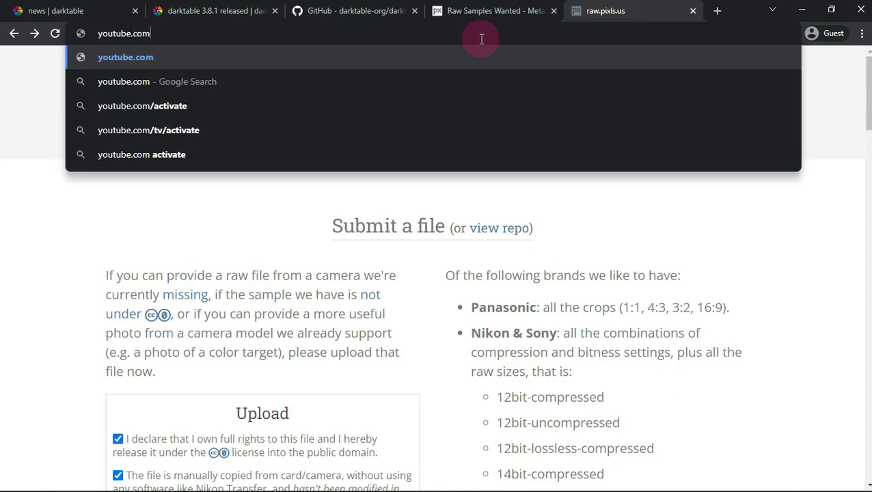
type("/9to5linux")
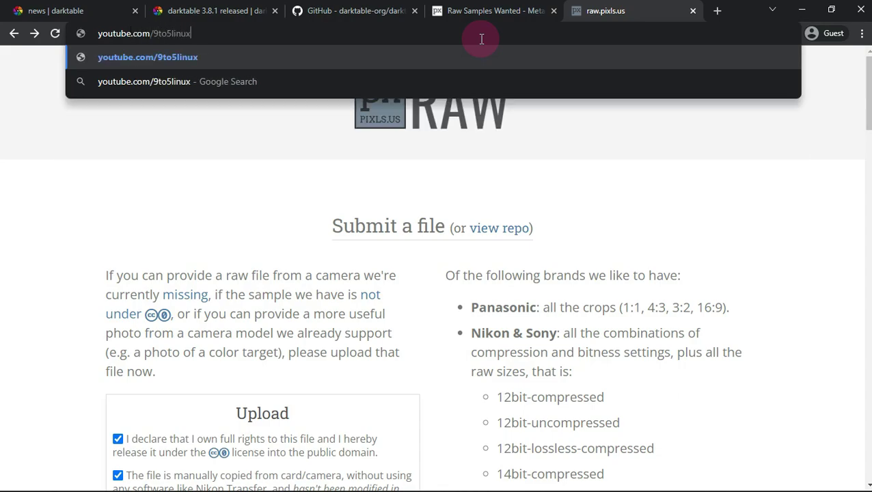
key("Return")
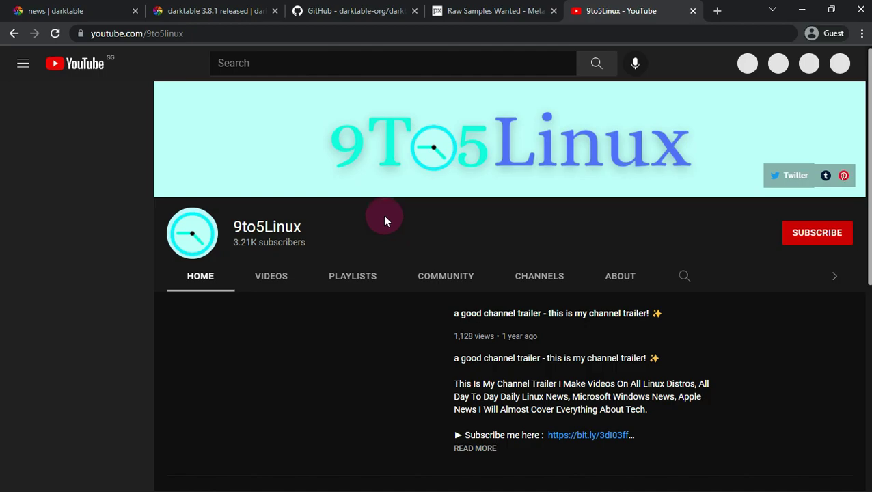
- Pause the channel trailer and try subscribing to the channel
left_click_drag(308, 225, 236, 220)
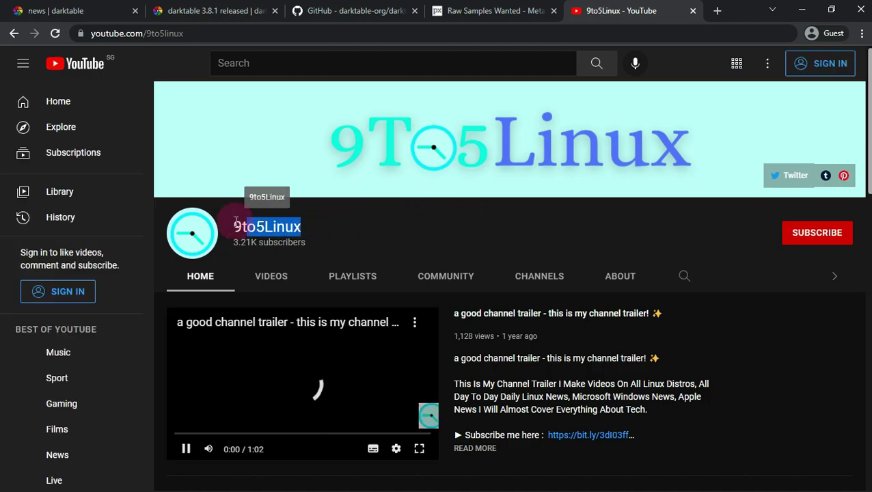
left_click(186, 449)
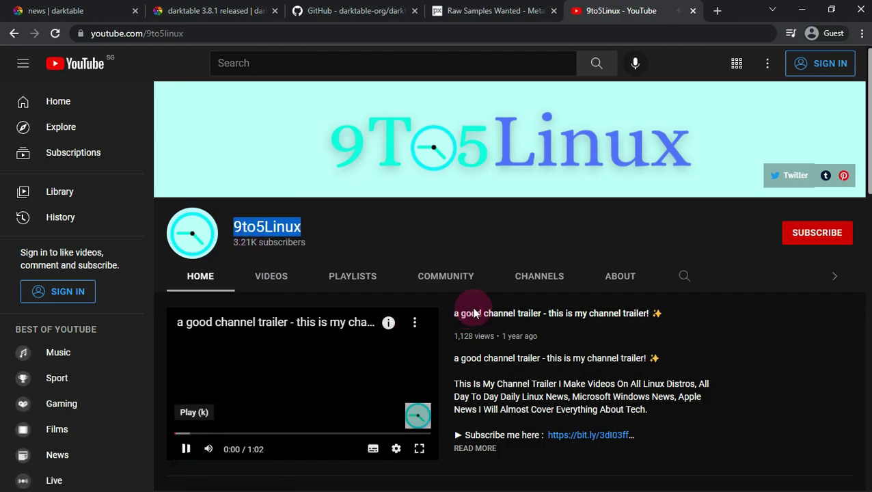
left_click(810, 240)
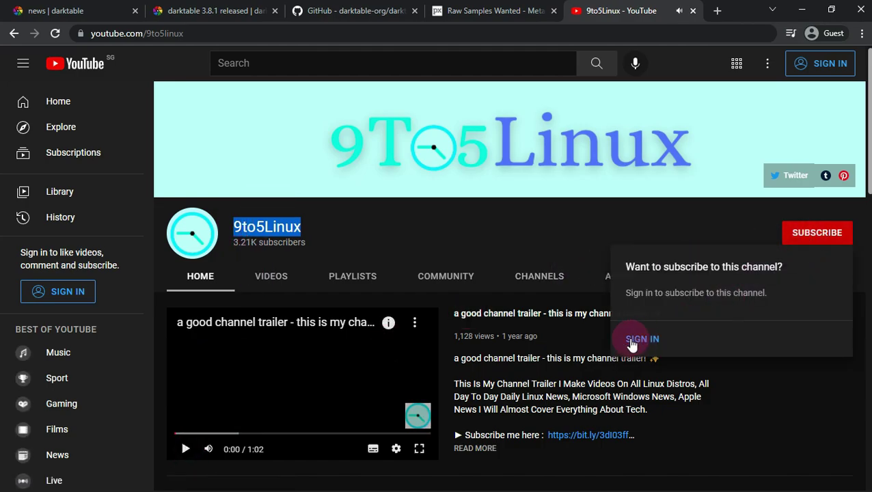
- Dismiss the sign-in prompt and switch YouTube's appearance to the Light theme
left_click(519, 237)
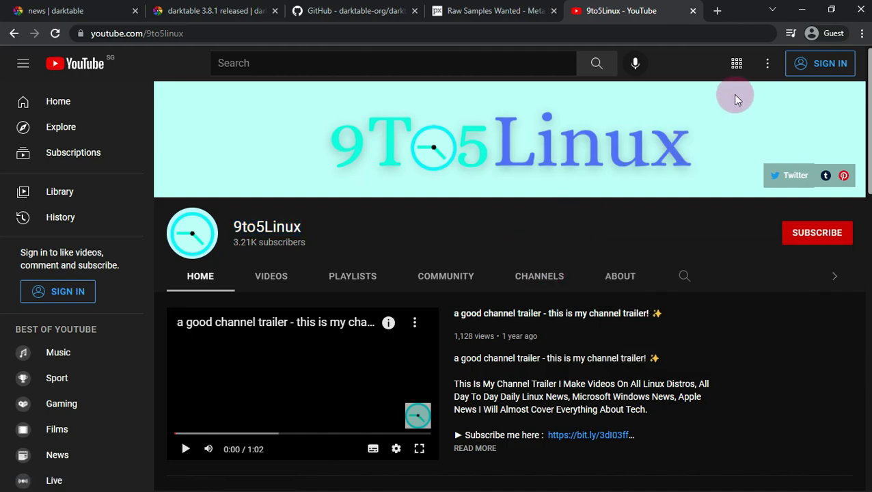
left_click(767, 64)
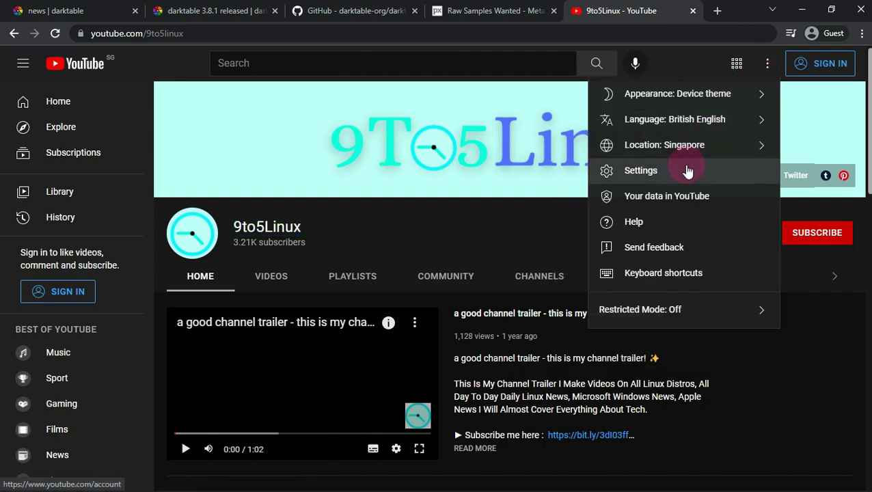
left_click(696, 99)
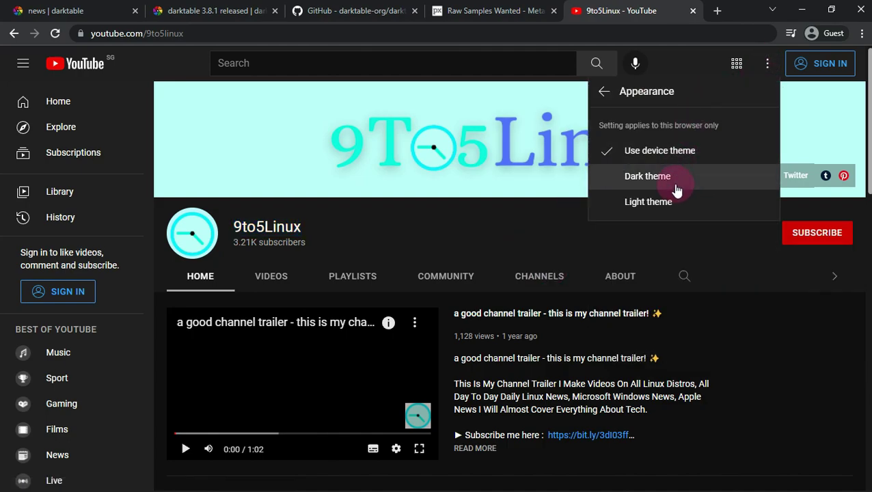
left_click(625, 202)
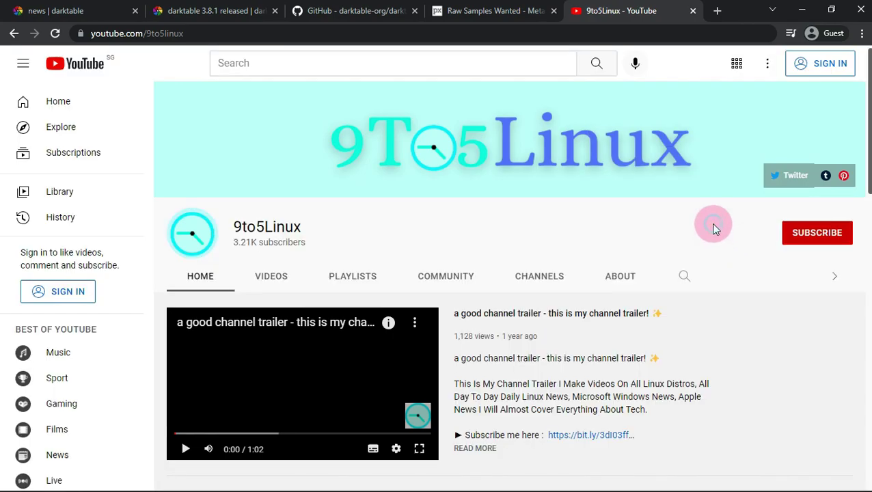
- Open the channel's About page, recheck the theme, and try subscribing again
left_click(620, 275)
left_click(766, 65)
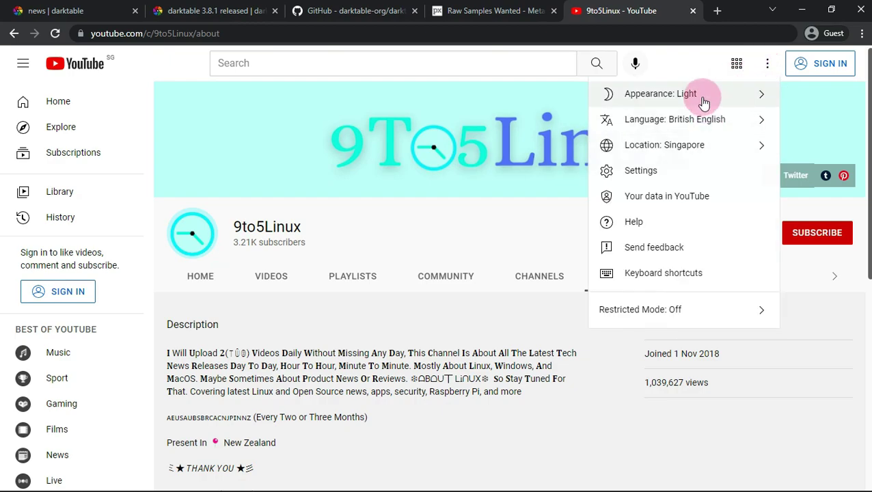
left_click(502, 226)
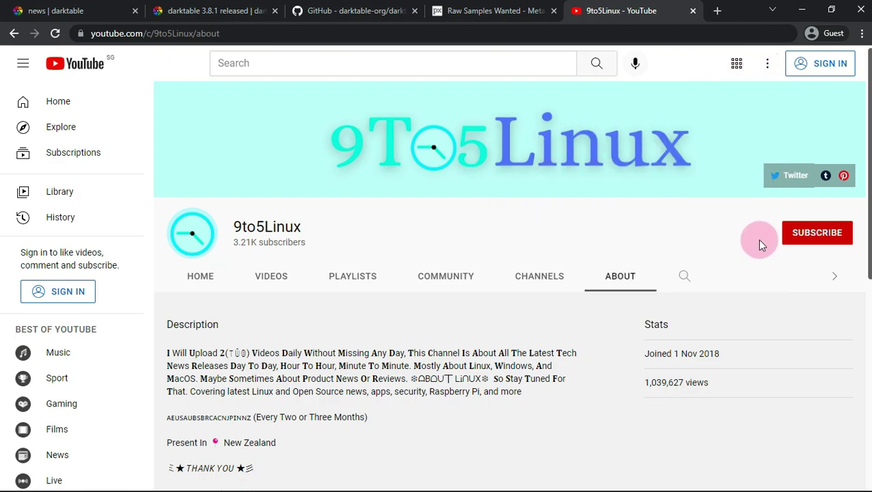
left_click(804, 245)
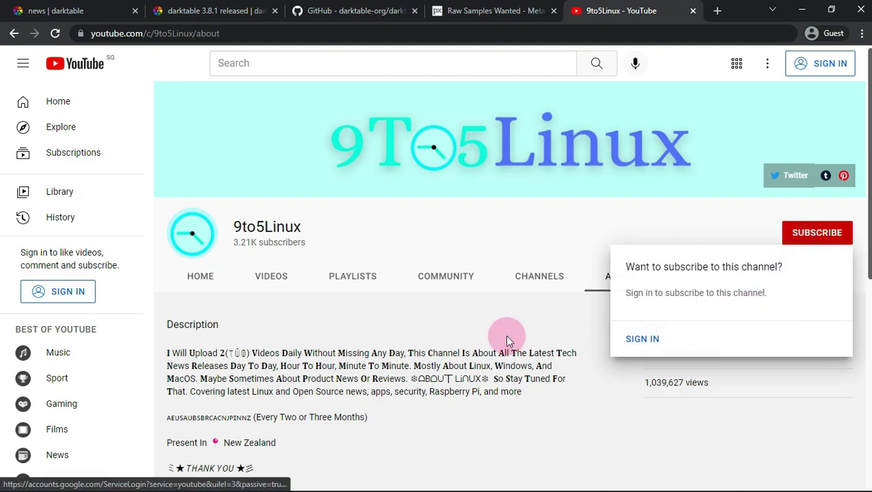
left_click(466, 313)
- Highlight the channel description and the weekly posting schedule table
left_click_drag(407, 353, 168, 356)
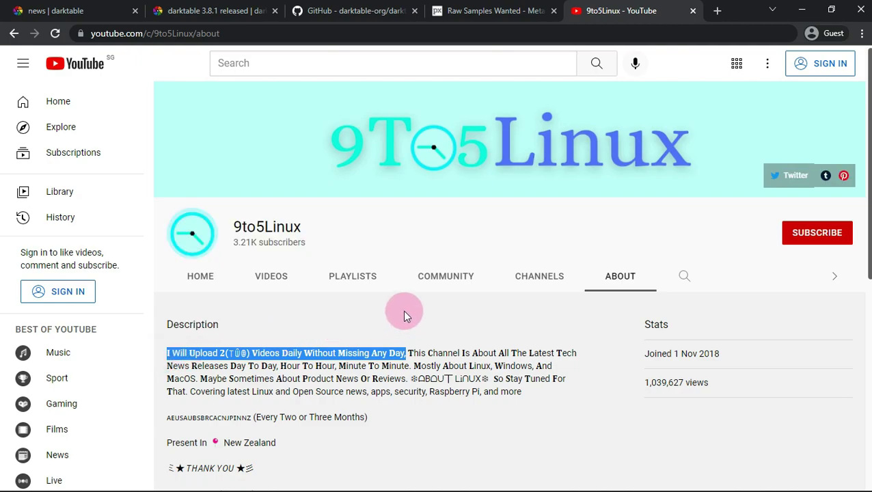
scroll(403, 314, "down", 2)
scroll(403, 314, "down", 2)
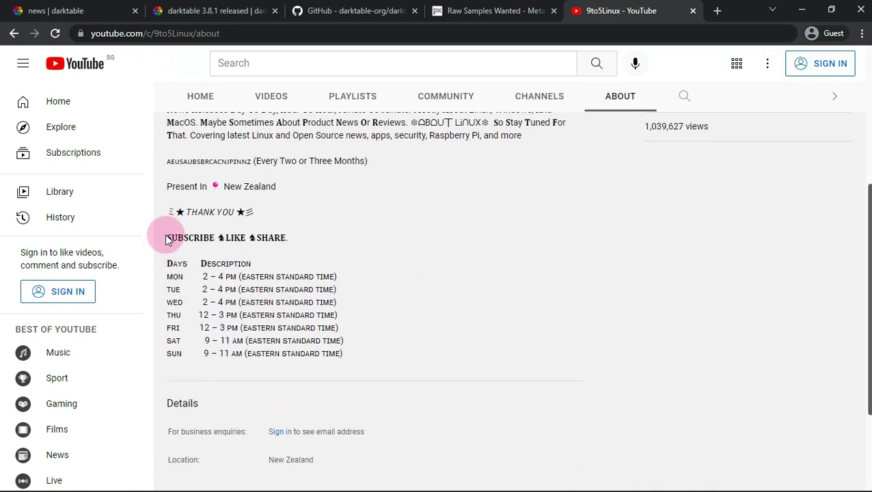
left_click_drag(168, 235, 222, 355)
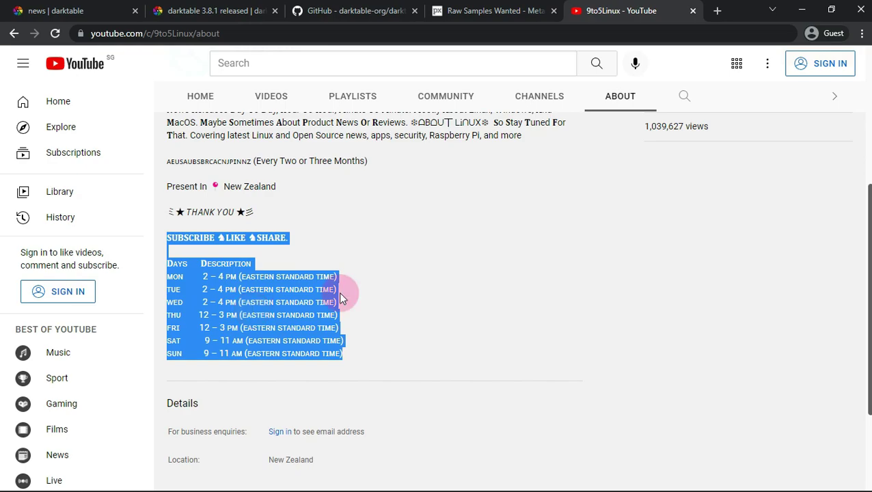
scroll(479, 301, "up", 3)
scroll(510, 176, "up", 1)
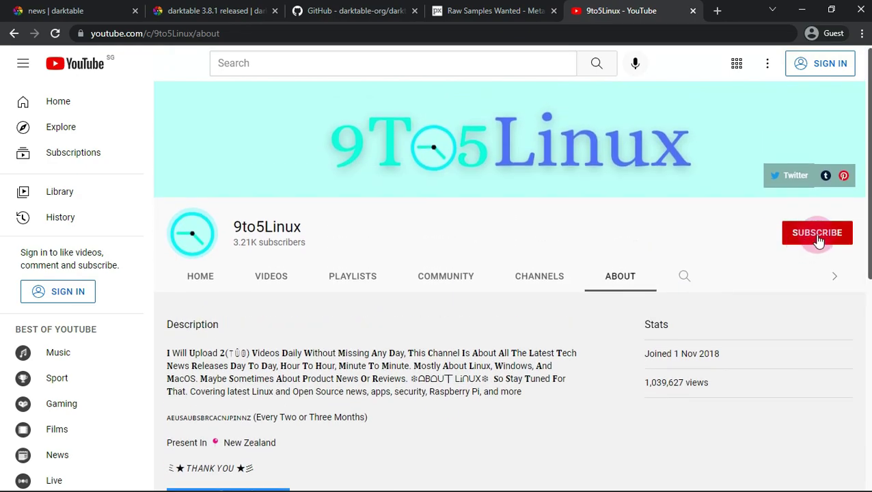
- Try subscribing again, dismiss the prompt, and select the 9to5Linux channel name
left_click(817, 235)
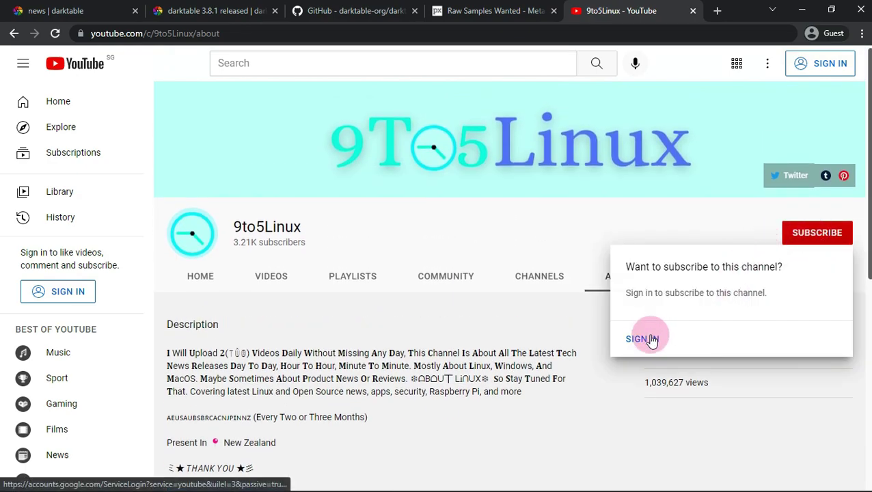
left_click(499, 223)
double_click(292, 221)
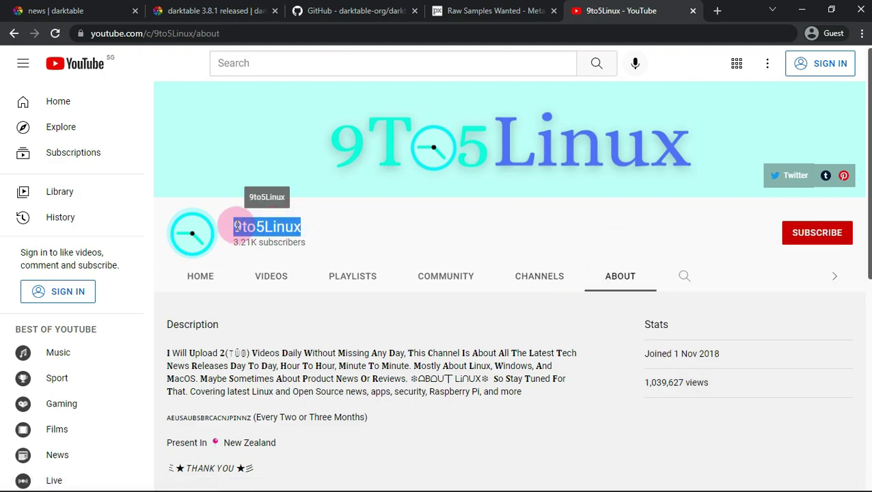
left_click(377, 238)
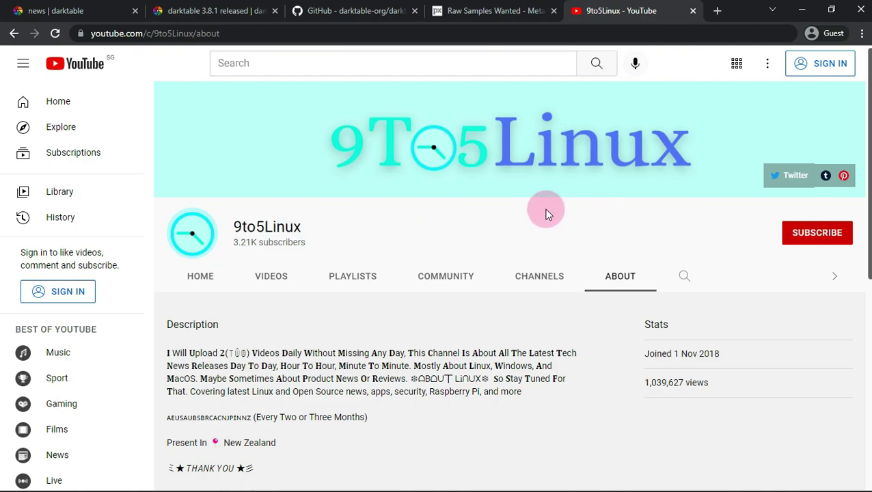
- Read through the darktable 3.8.1 released article
left_click(208, 10)
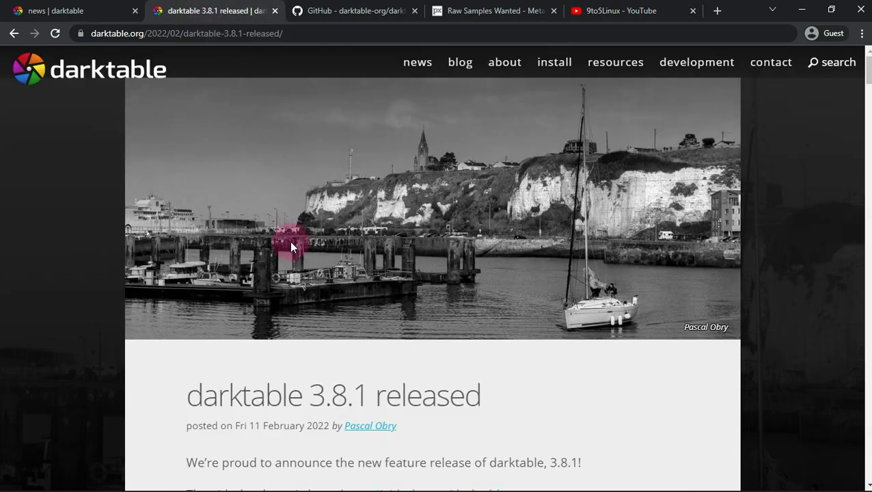
scroll(294, 249, "down", 3)
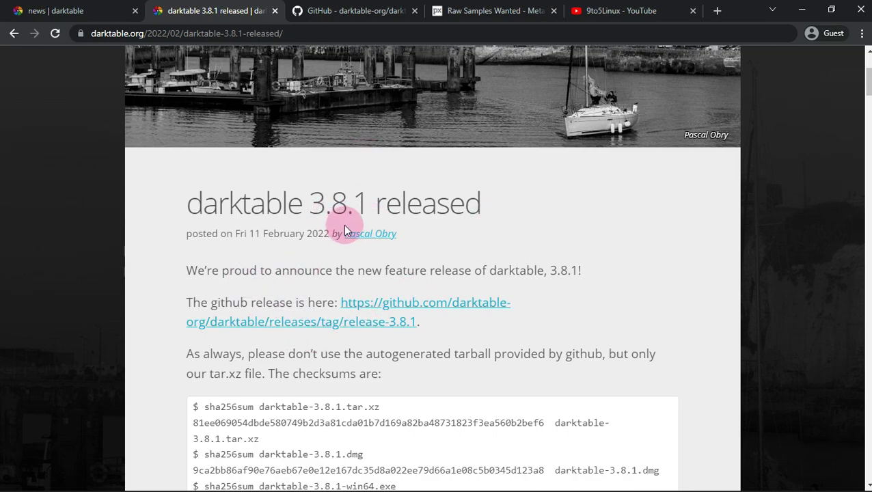
scroll(361, 243, "down", 2)
scroll(361, 248, "down", 2)
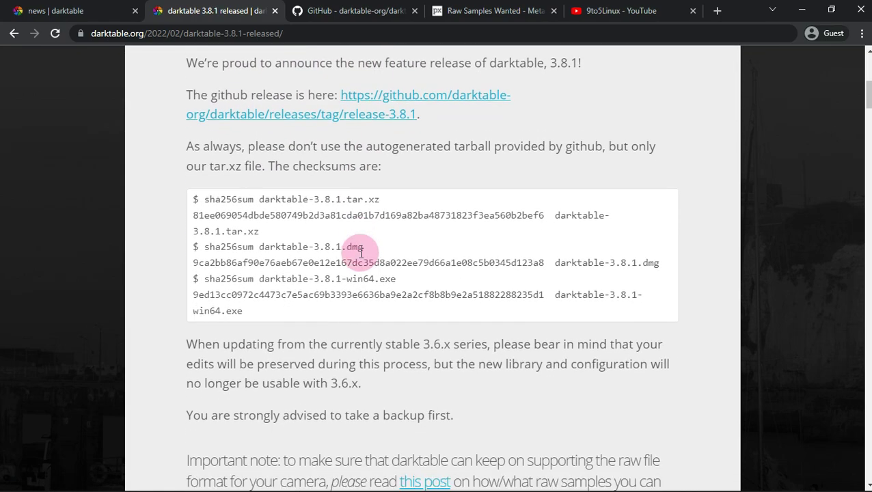
scroll(358, 252, "down", 1)
scroll(359, 253, "down", 2)
scroll(359, 252, "up", 3)
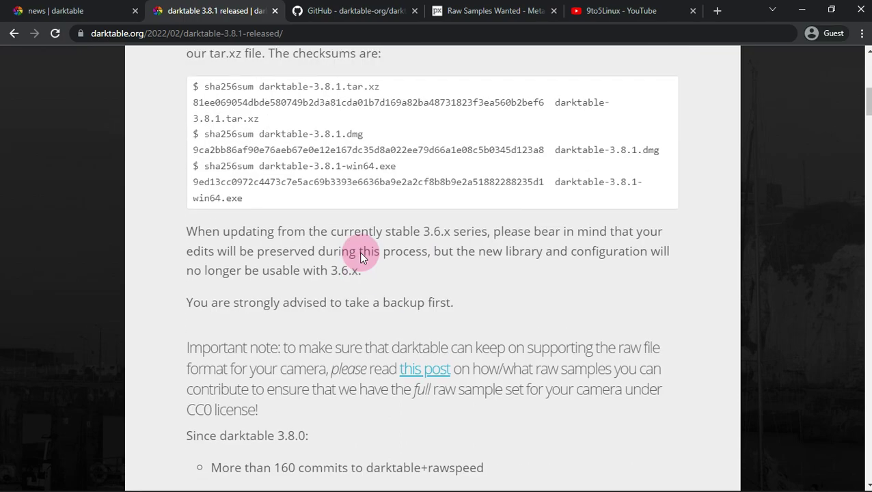
scroll(358, 252, "up", 1)
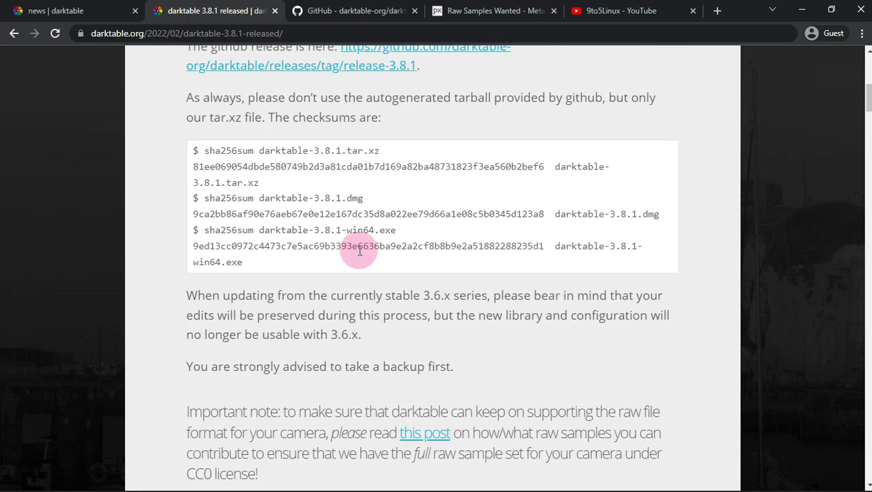
- Switch to the 'news | darktable' page and browse its top posts
left_click(89, 15)
scroll(386, 259, "up", 3)
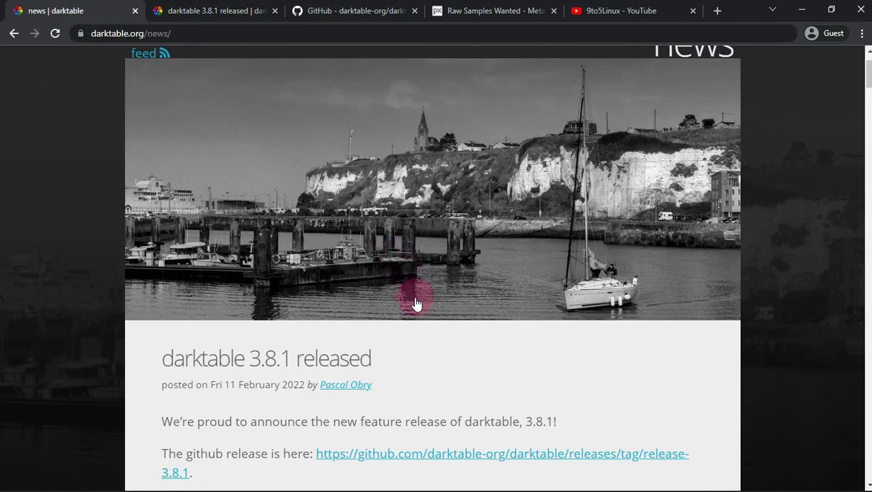
scroll(422, 319, "down", 1)
scroll(420, 315, "down", 1)
- Go to the darktable.org install page
scroll(420, 313, "up", 2)
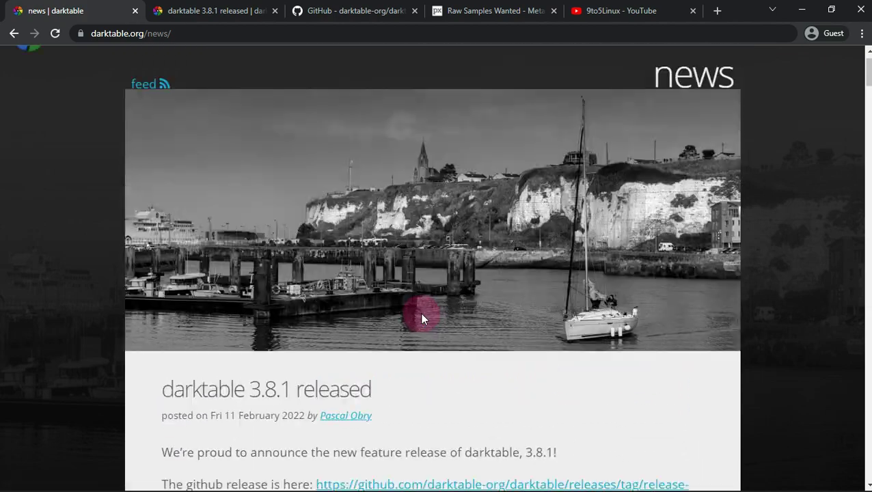
scroll(419, 313, "up", 1)
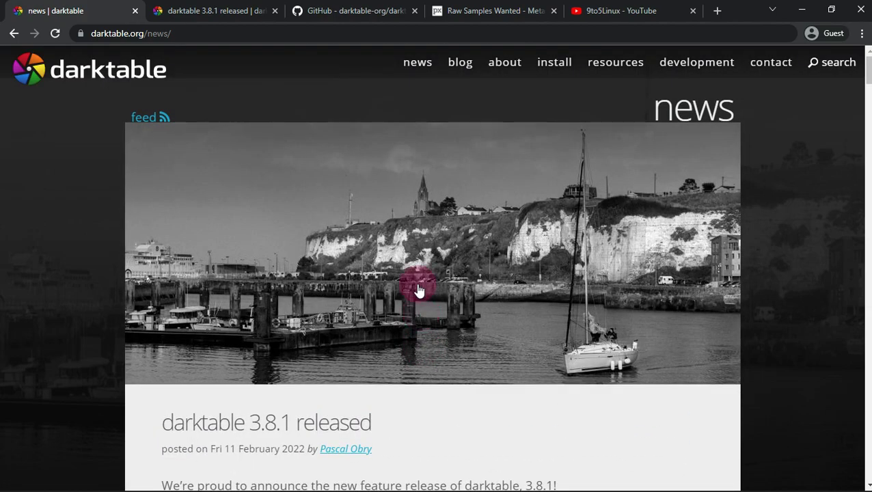
left_click(554, 72)
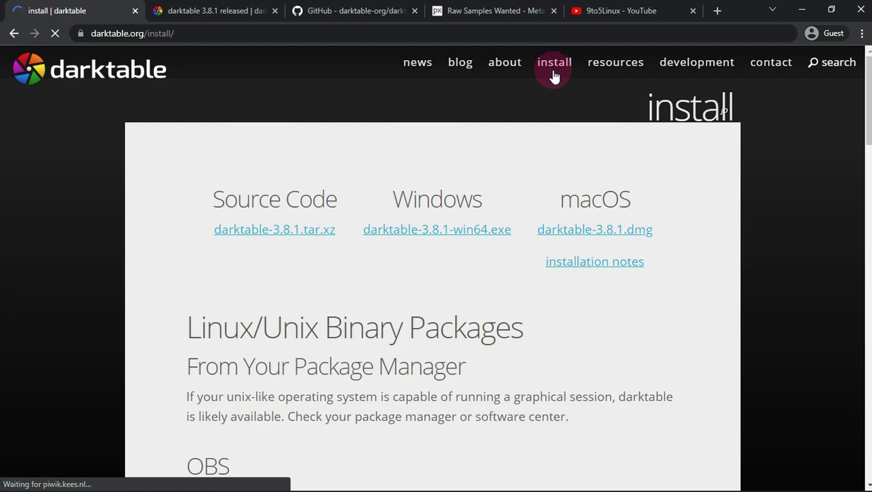
scroll(351, 209, "down", 2)
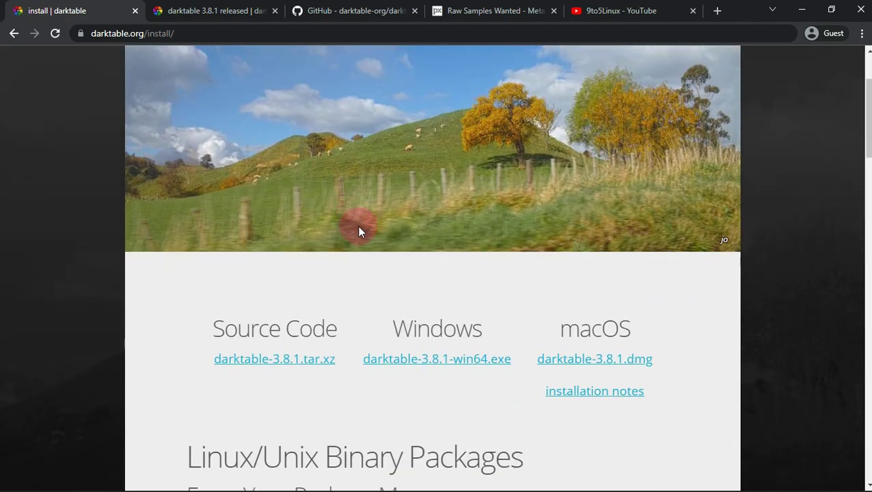
scroll(357, 229, "down", 2)
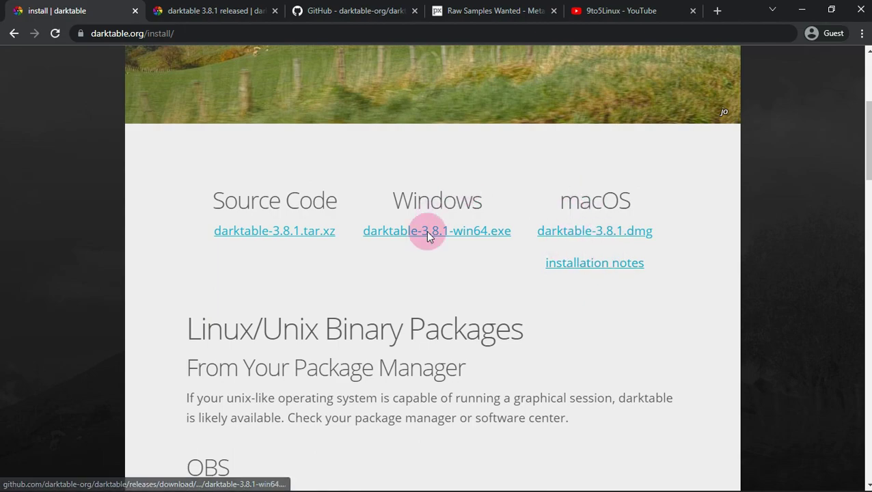
- Find the Windows download and start downloading darktable-3.8.1-win64.exe
scroll(425, 235, "down", 3)
scroll(419, 245, "down", 2)
scroll(421, 248, "down", 2)
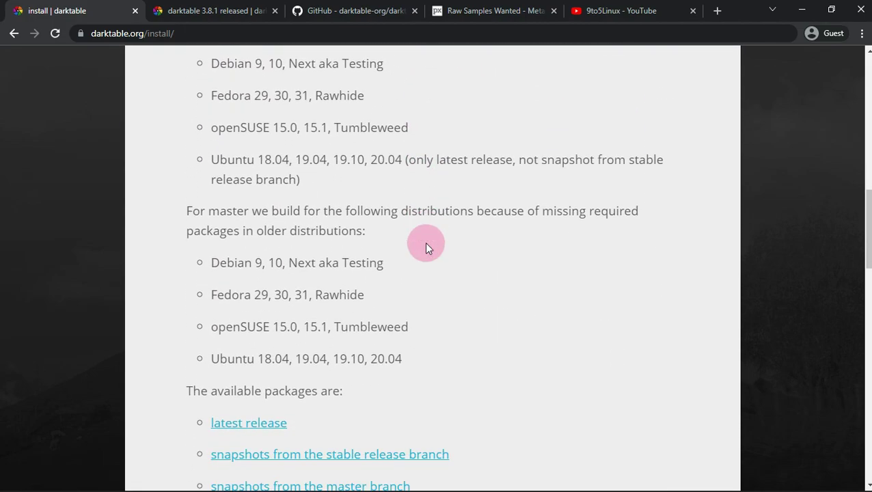
scroll(425, 245, "down", 2)
scroll(478, 224, "down", 2)
scroll(487, 221, "down", 3)
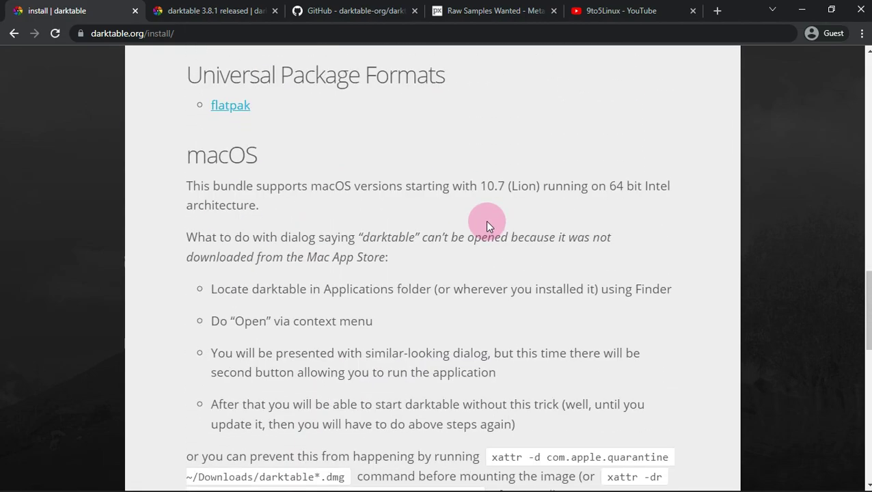
scroll(486, 221, "up", 5)
scroll(486, 222, "up", 2)
scroll(486, 220, "up", 3)
scroll(487, 222, "up", 4)
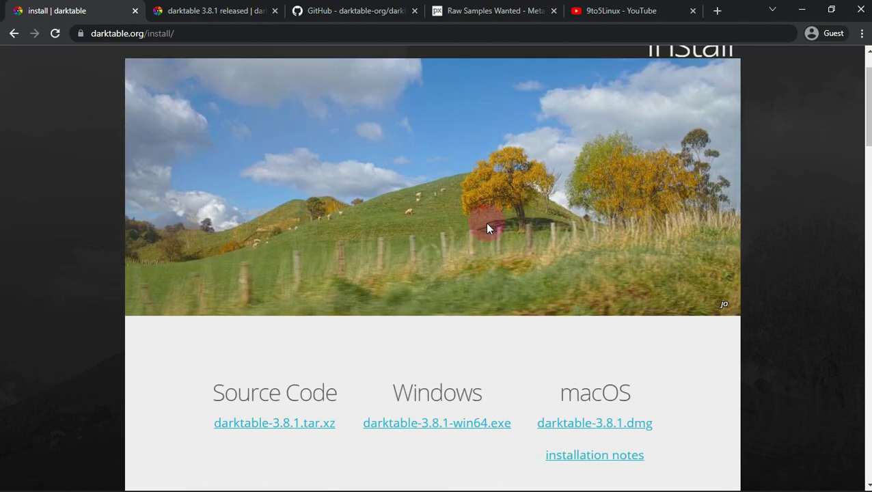
left_click(460, 436)
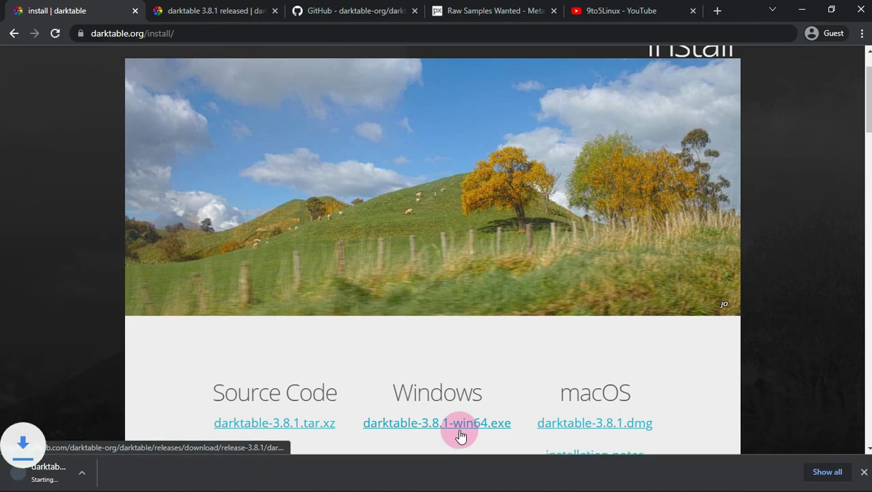
- In Chrome's downloads list, wait for darktable-3.8.1-win64.exe to reach 113 MB, then run it
left_click(812, 473)
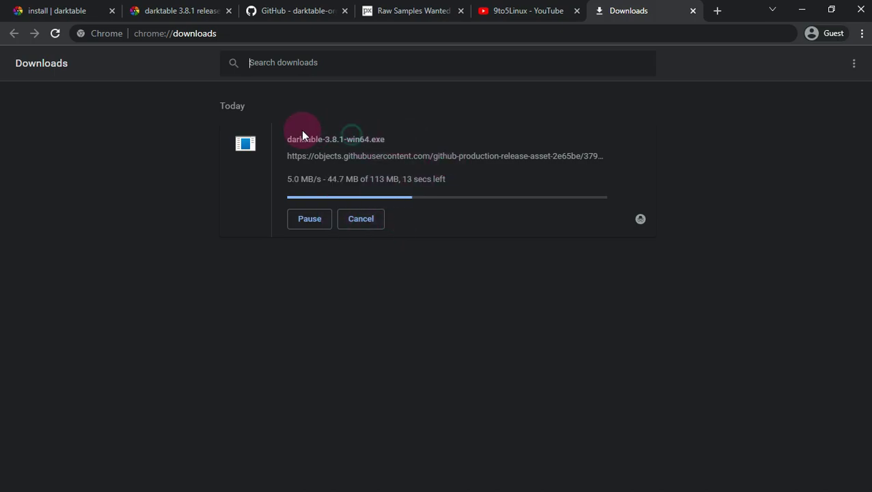
left_click_drag(302, 135, 286, 137)
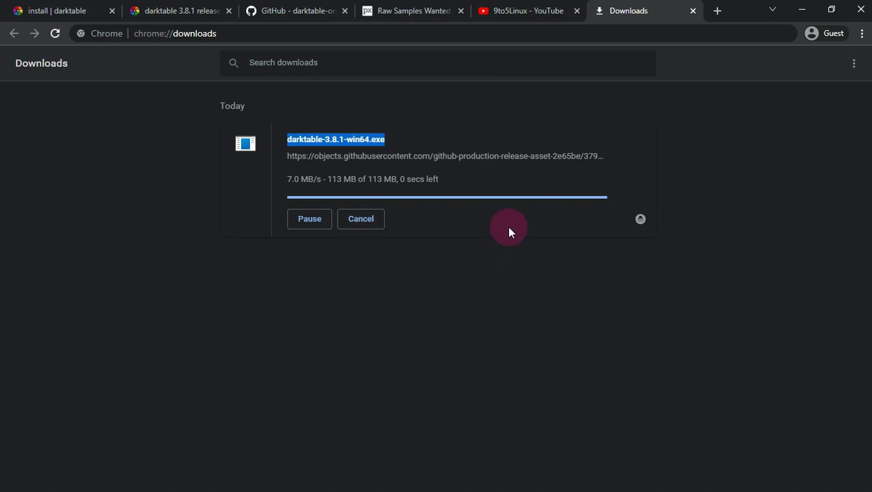
left_click(499, 284)
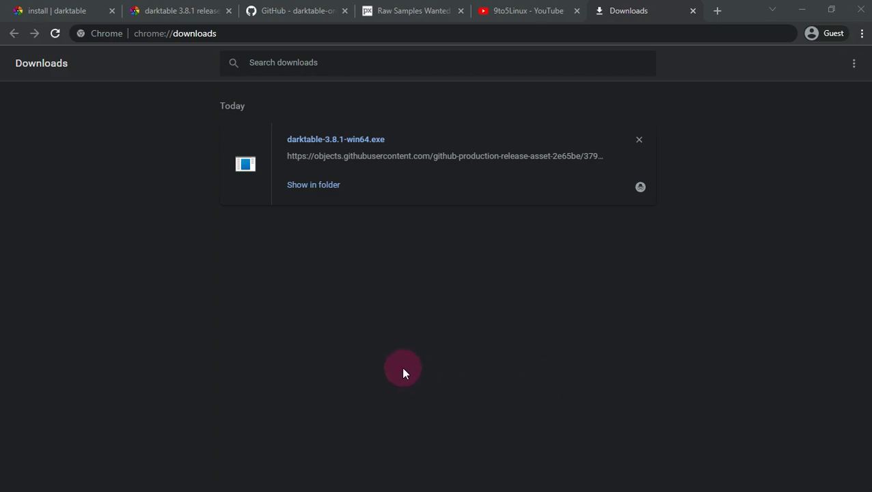
left_click(380, 140)
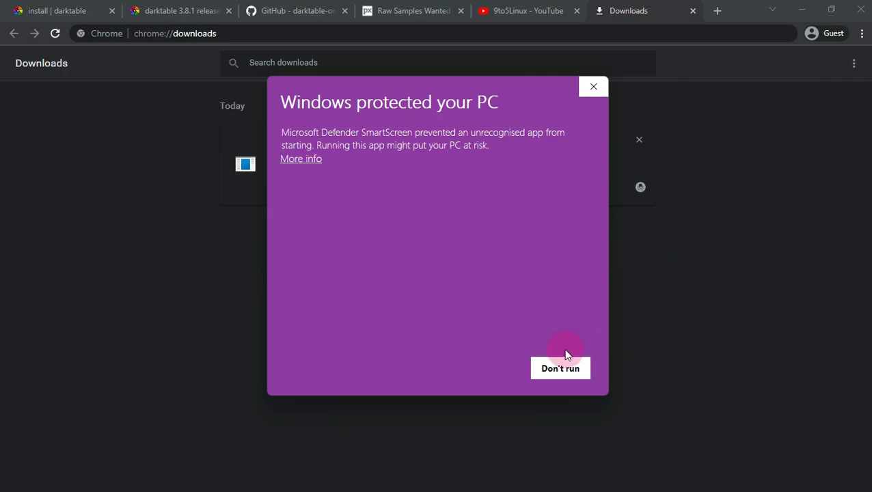
- Bypass the SmartScreen warning with More info and Run anyway to open darktable Setup
left_click(314, 160)
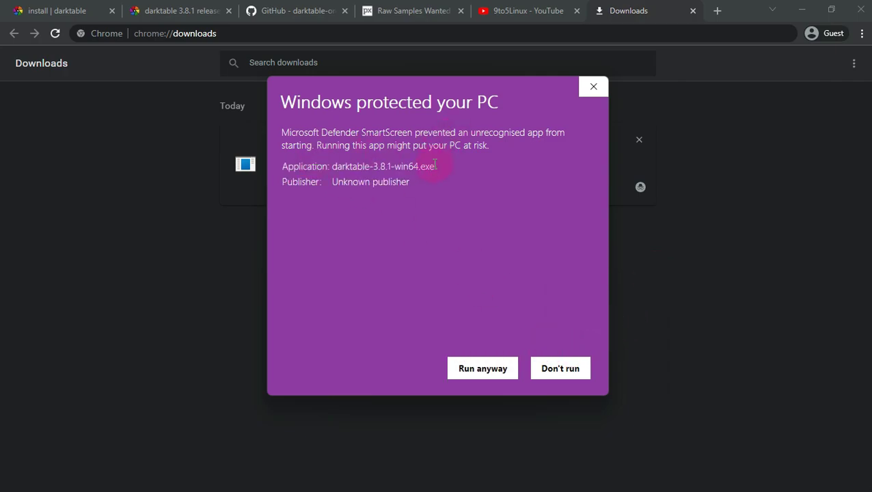
left_click_drag(431, 166, 333, 166)
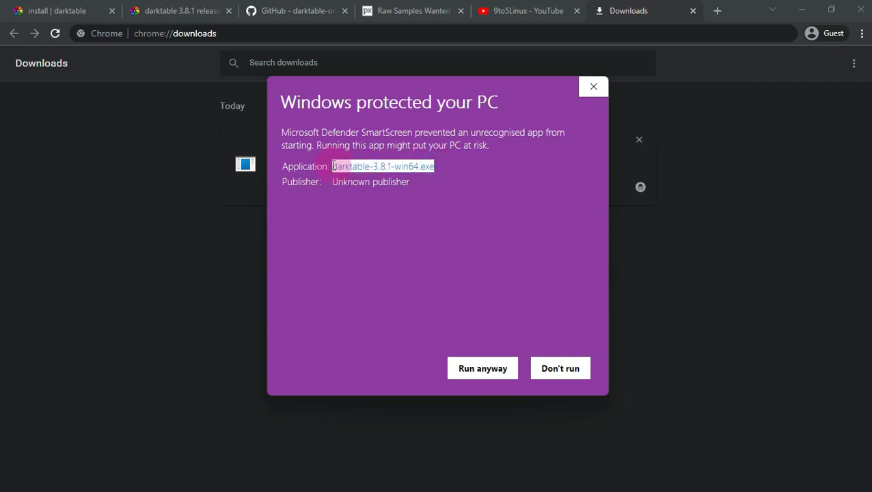
left_click(406, 183)
left_click(505, 369)
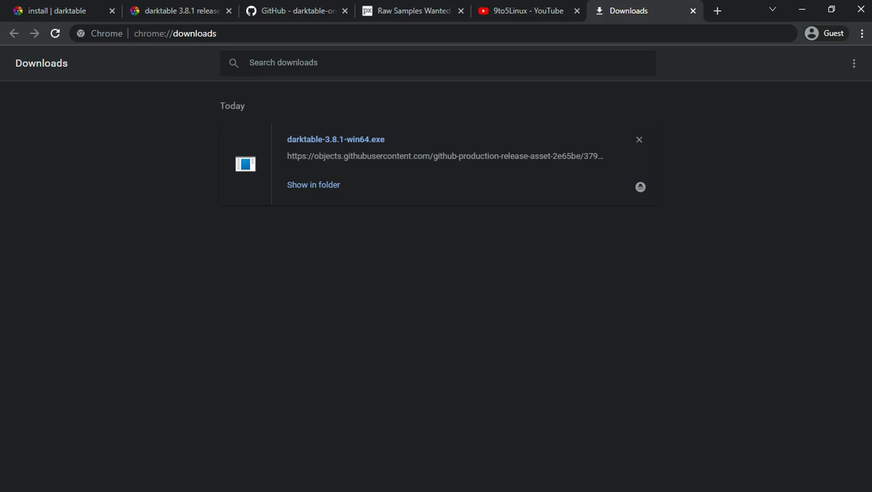
- Close Chrome and advance darktable Setup past the Welcome and License pages
left_click(862, 10)
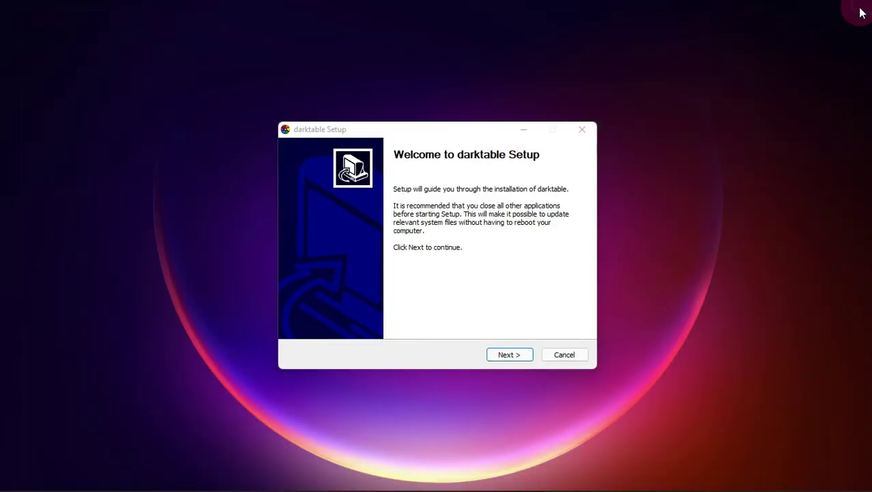
left_click(444, 141)
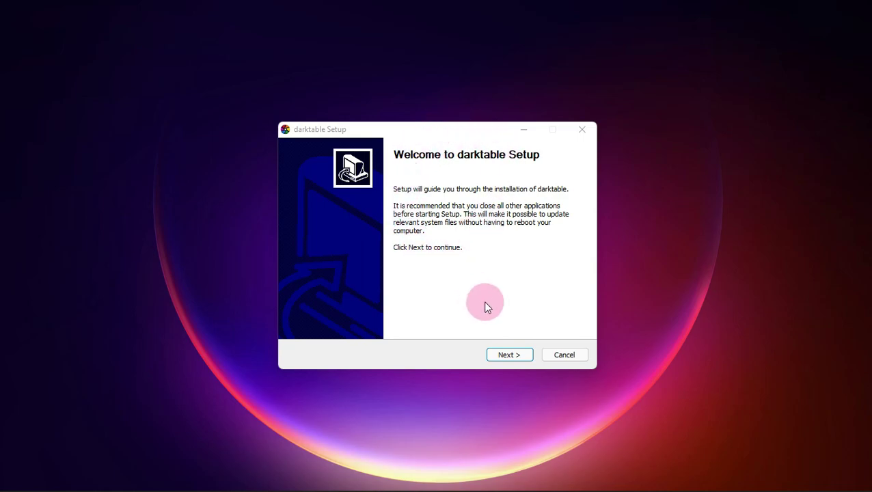
left_click(509, 355)
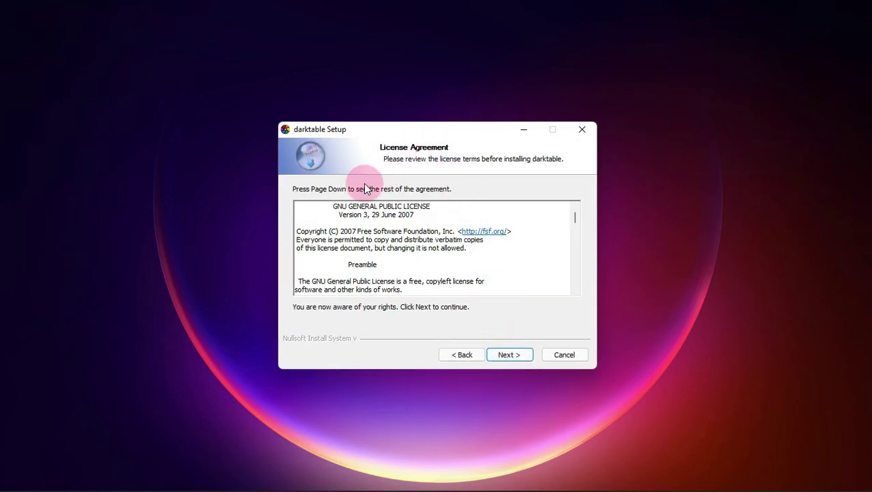
left_click_drag(574, 219, 575, 286)
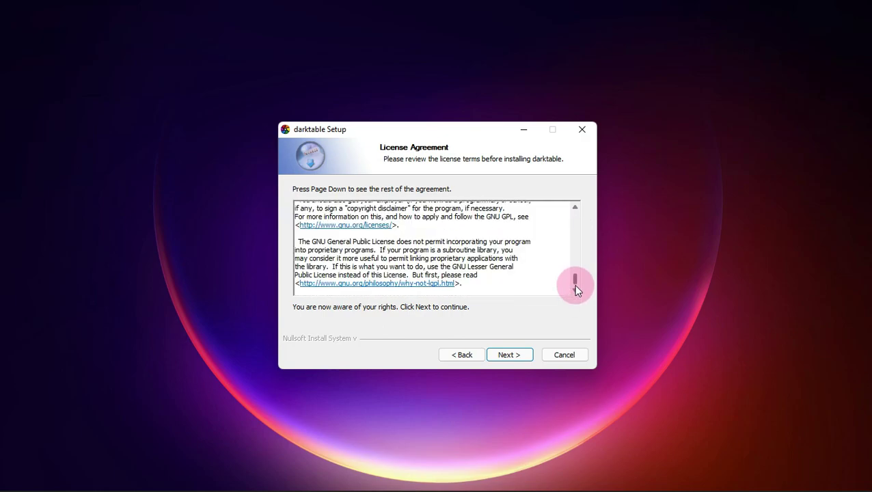
left_click(518, 357)
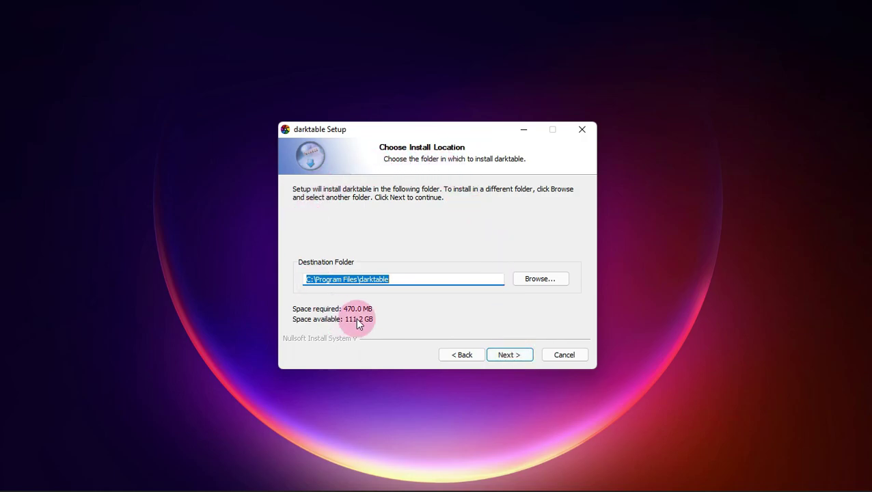
- Keep the default install and Start Menu folders, exclude Documentation and help files, and install
left_click(509, 356)
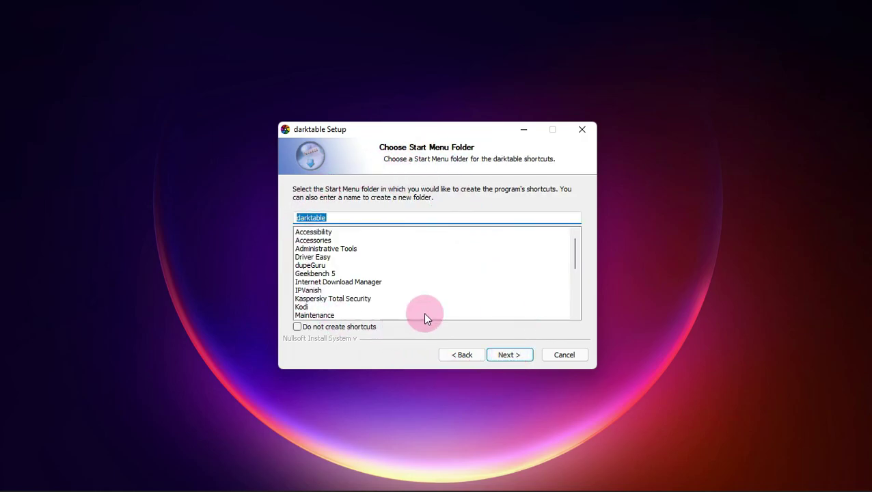
left_click(505, 355)
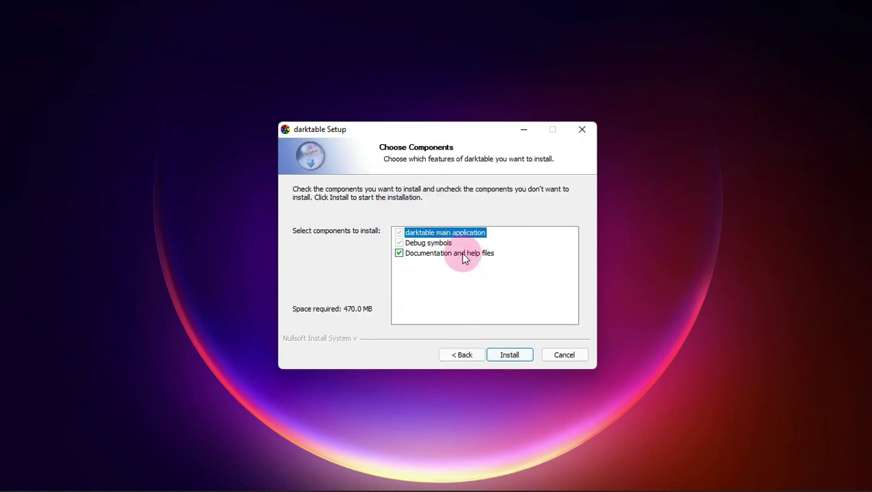
left_click(466, 253)
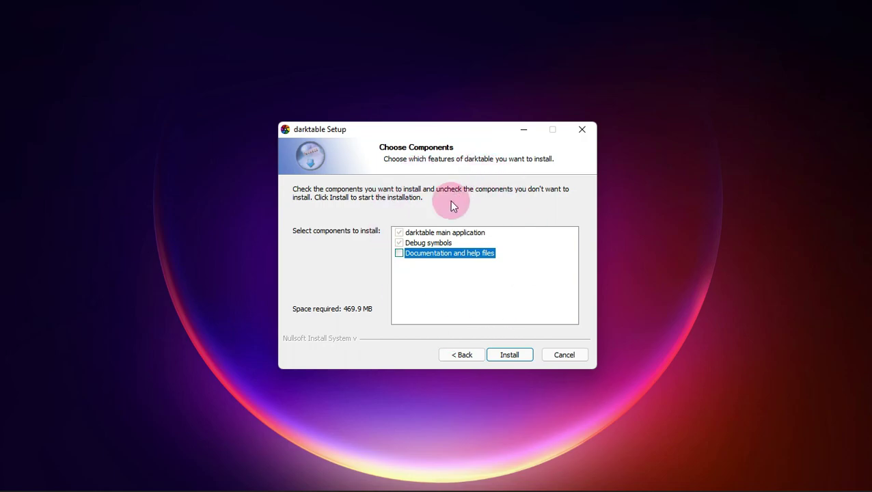
left_click(514, 356)
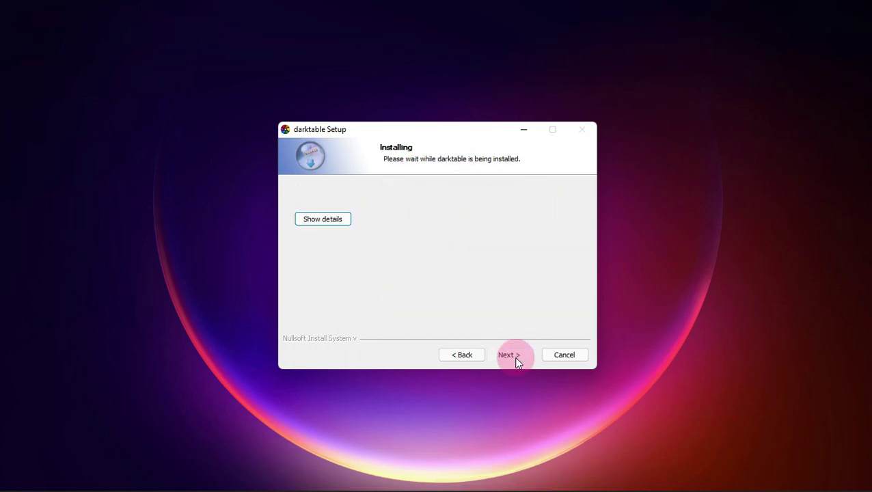
- Show the extraction details log and wait for the 'Completing darktable Setup' page
left_click(340, 225)
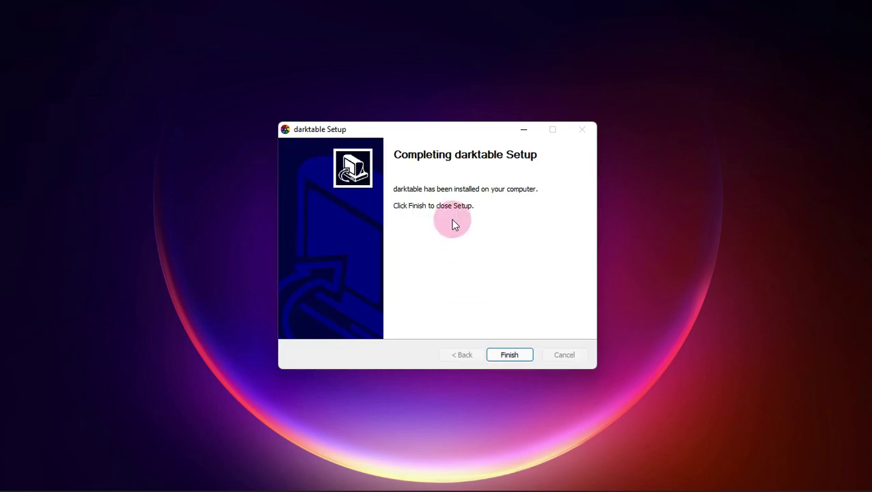
- Finish the installer and start darktable 3.8.1 to its empty lighttable
left_click(524, 363)
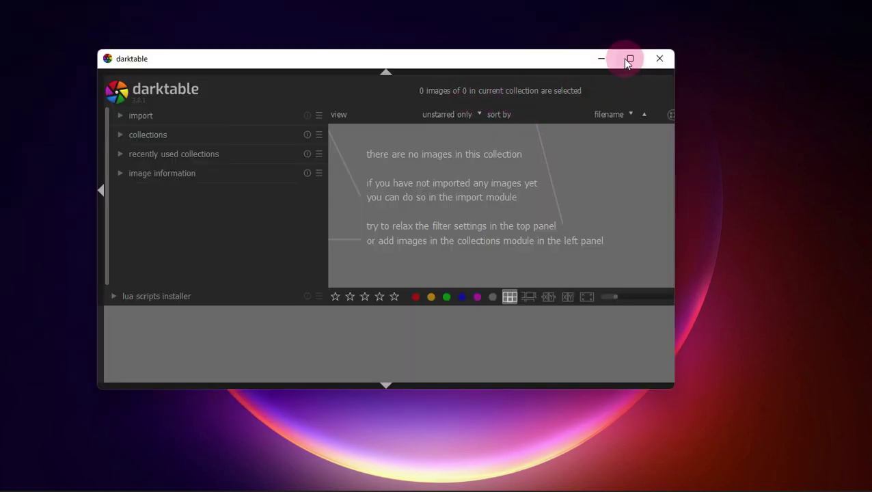
- Maximize the darktable window and expand the image information module
left_click(630, 58)
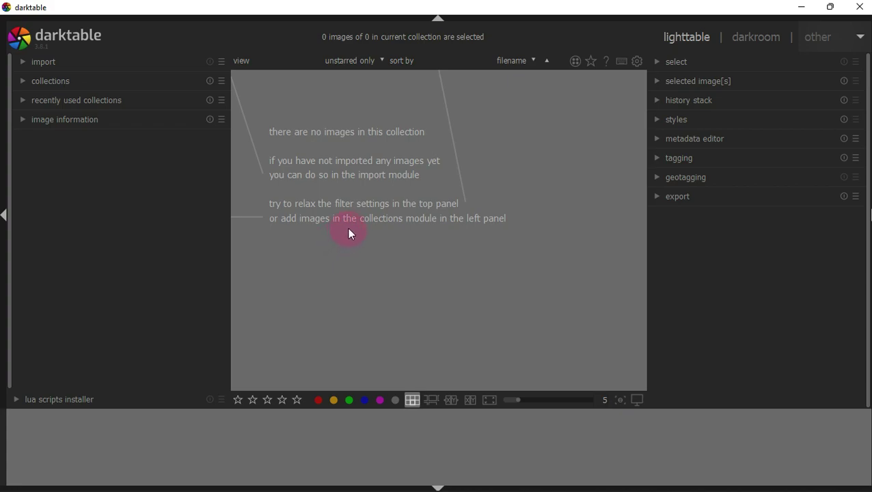
left_click(87, 123)
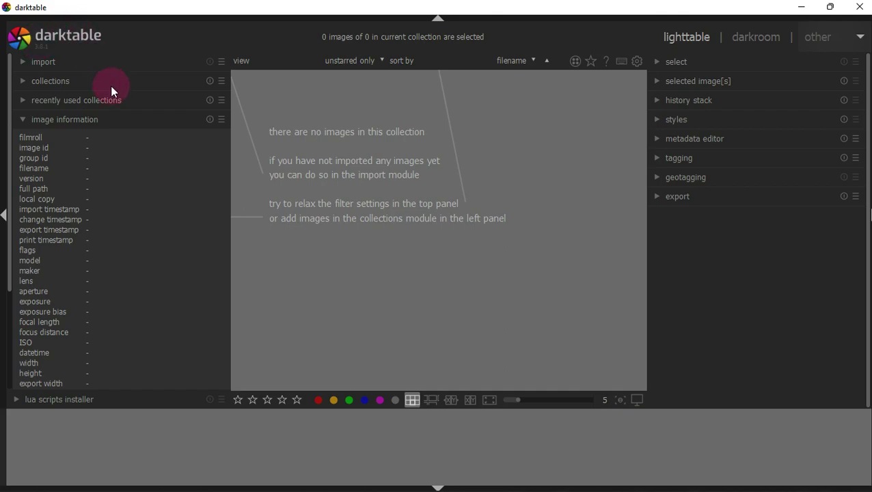
- Open preferences and view the general, import, lighttable and darkroom pages
left_click(626, 82)
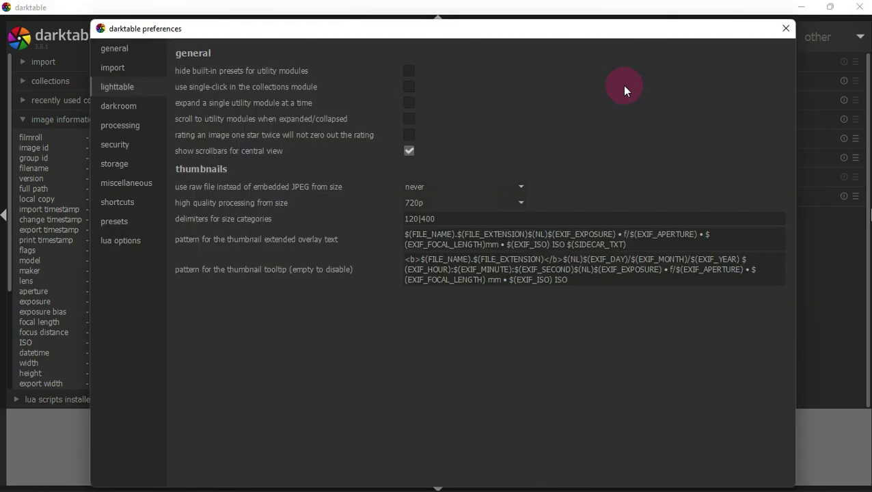
left_click(127, 47)
left_click(128, 67)
left_click(132, 82)
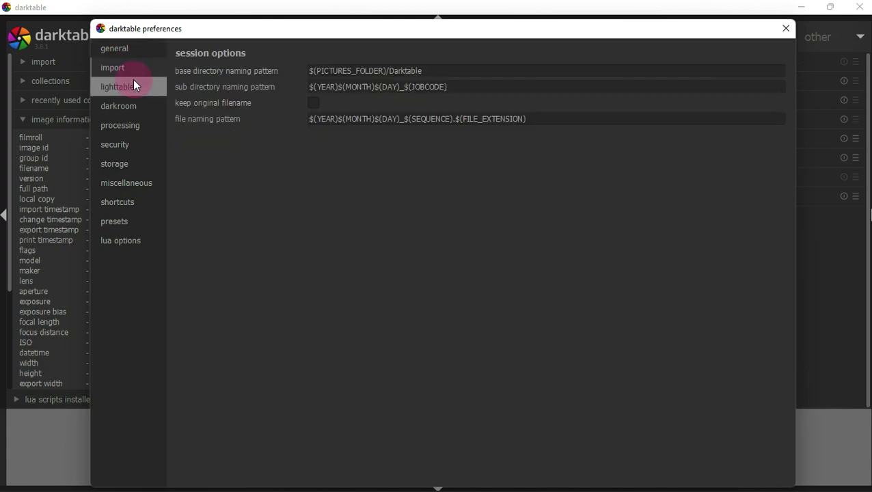
left_click(129, 111)
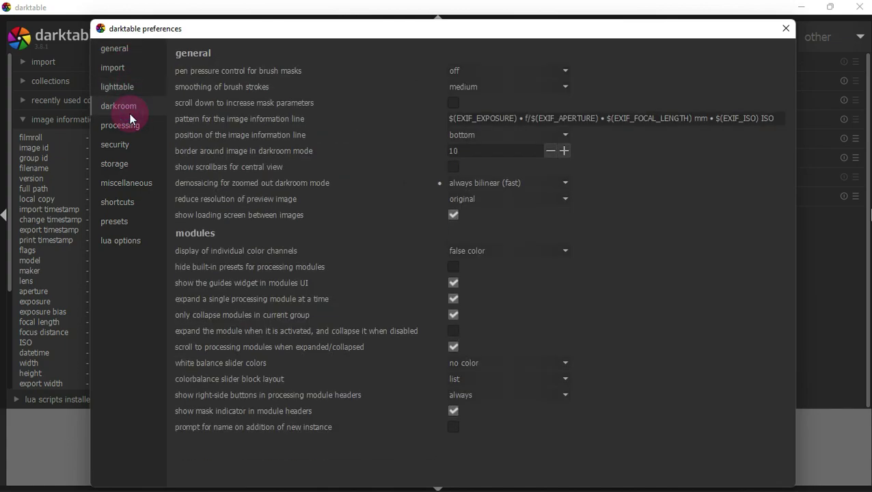
- View the processing, security, storage, miscellaneous, shortcuts and presets preference pages
left_click(129, 124)
left_click(136, 154)
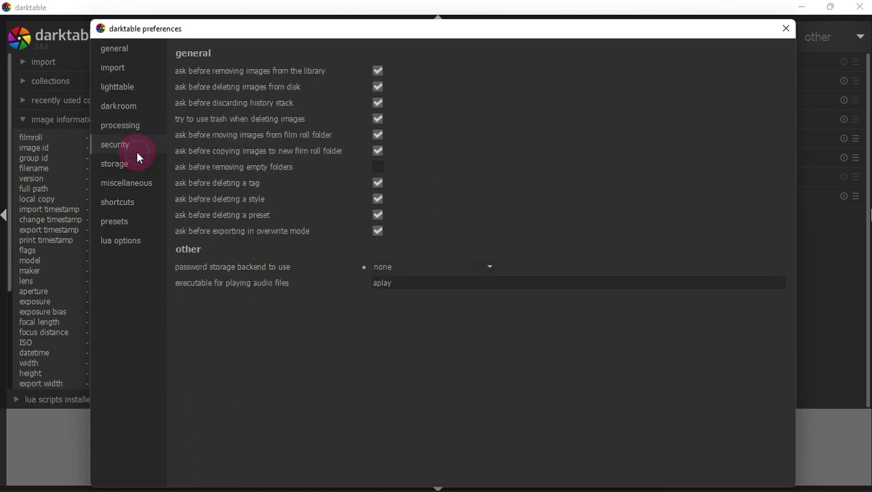
left_click(136, 165)
left_click(141, 182)
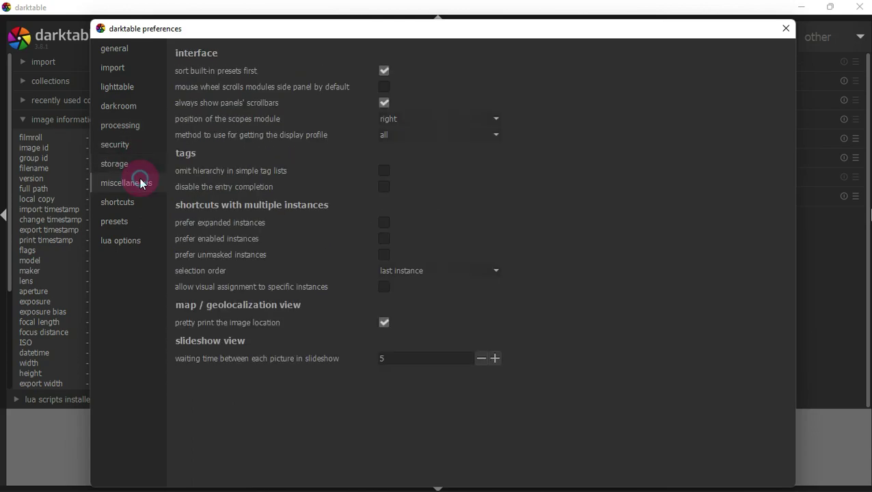
left_click(143, 199)
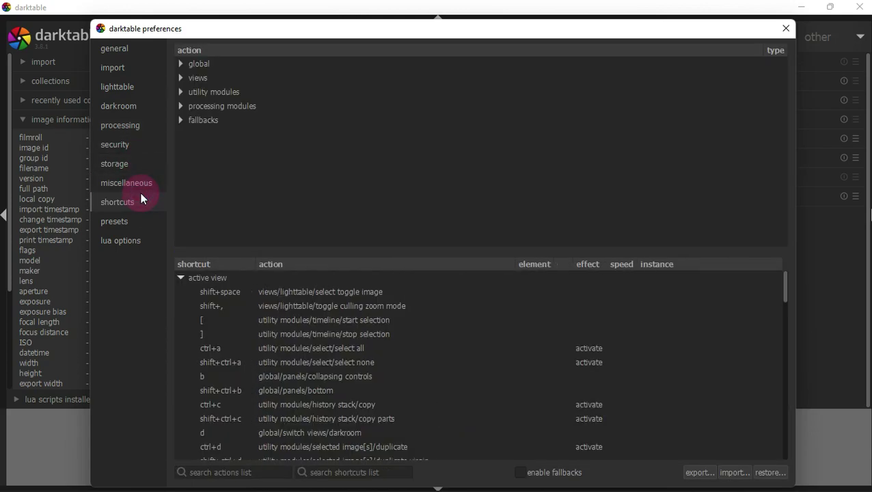
left_click(134, 225)
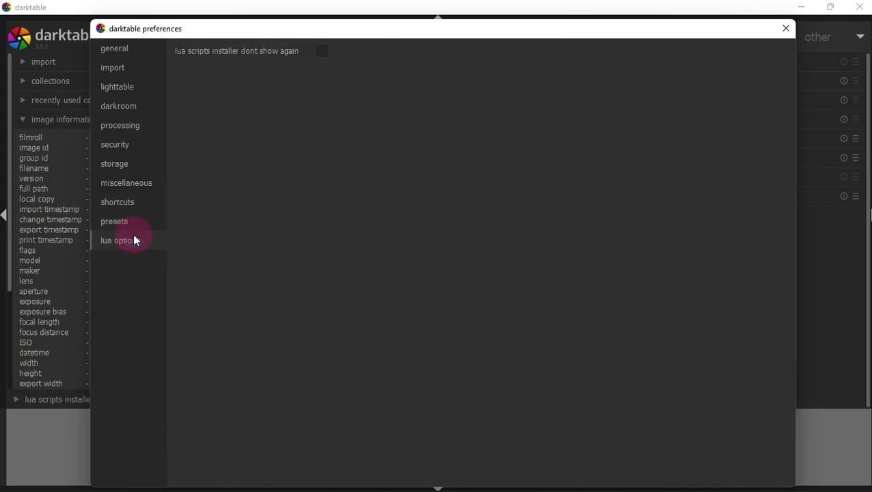
- Close preferences and open 'Format from Pexels.jpg' in the darkroom
left_click(785, 31)
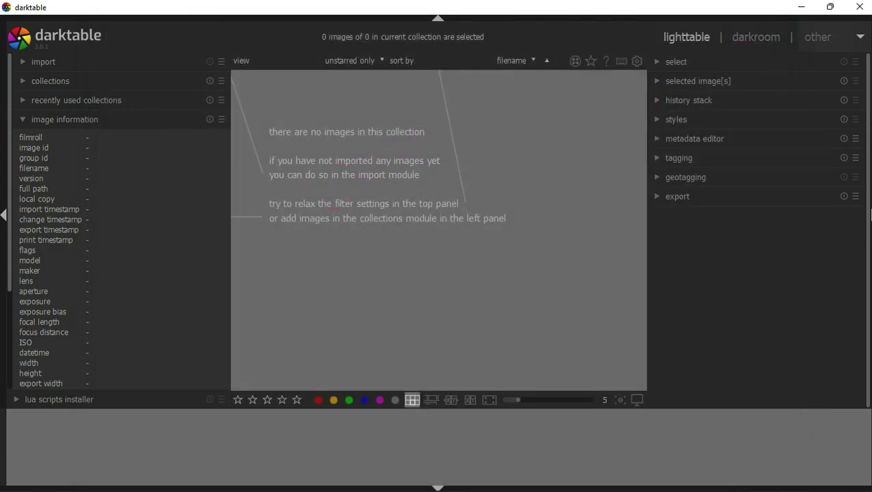
mouse_move(273, 109)
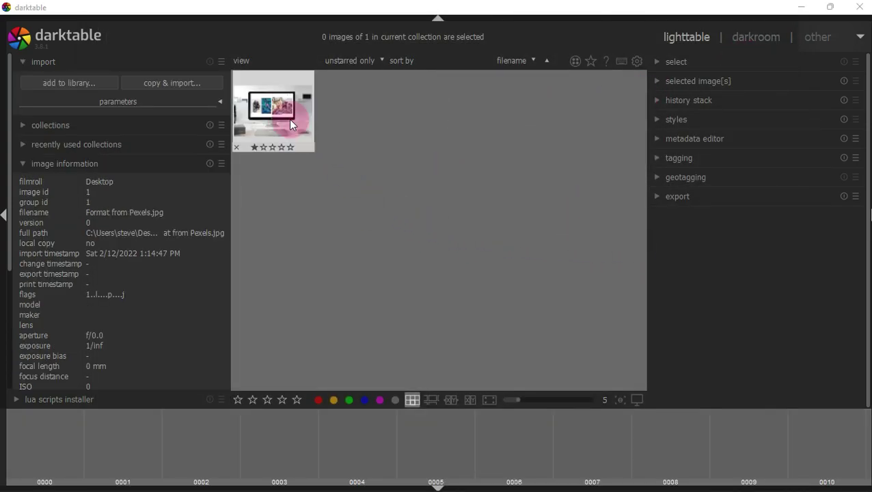
left_click(292, 123)
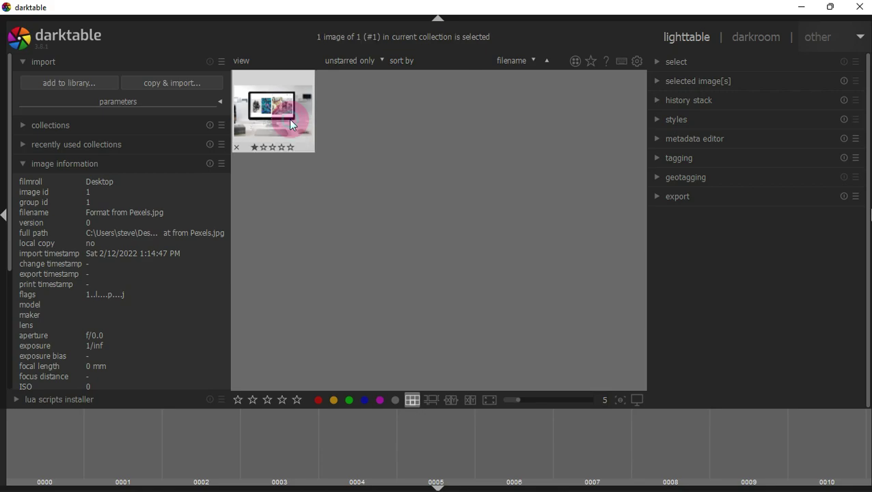
key("d")
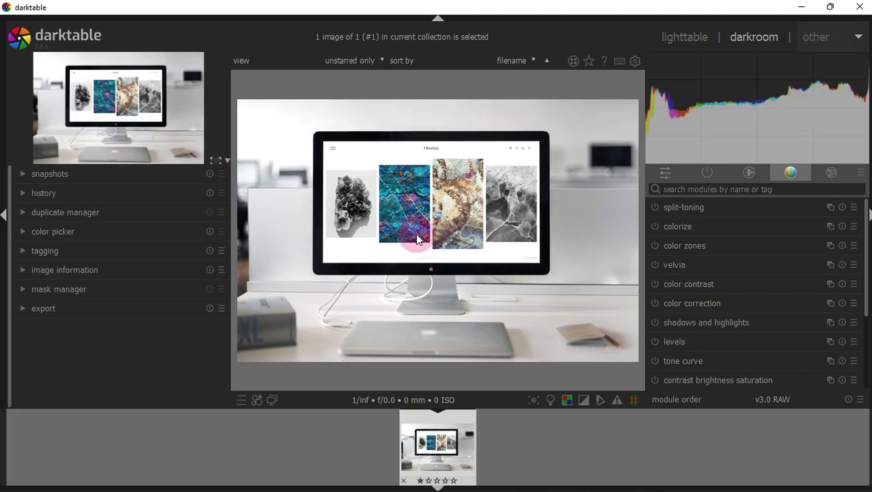
- Preview split-toning, colorize, color zones, velvia and color contrast on the photo, switching them back off
left_click(654, 208)
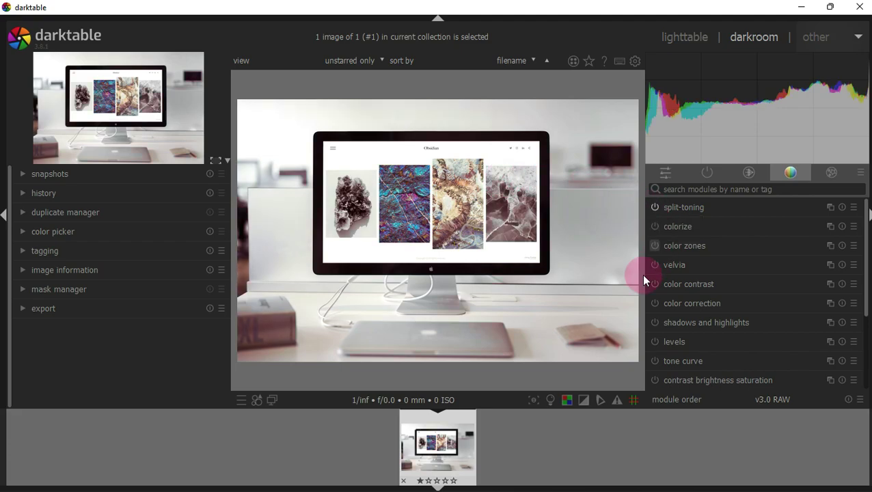
left_click(655, 210)
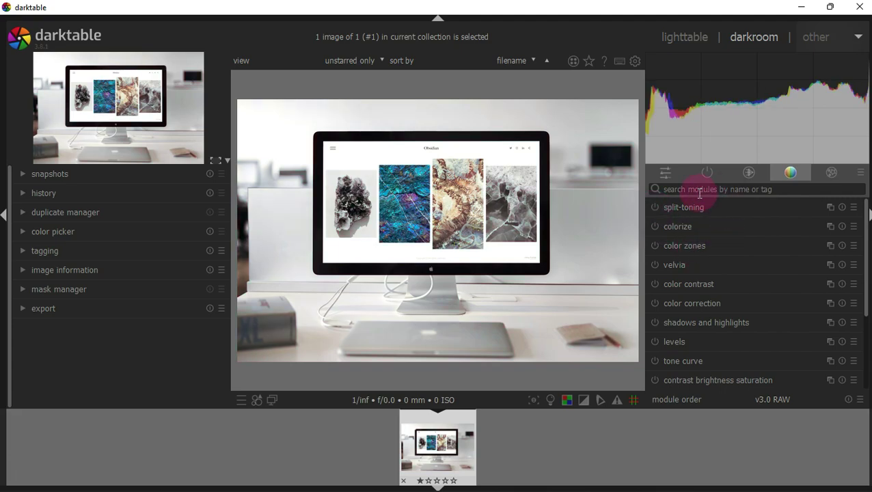
left_click(655, 226)
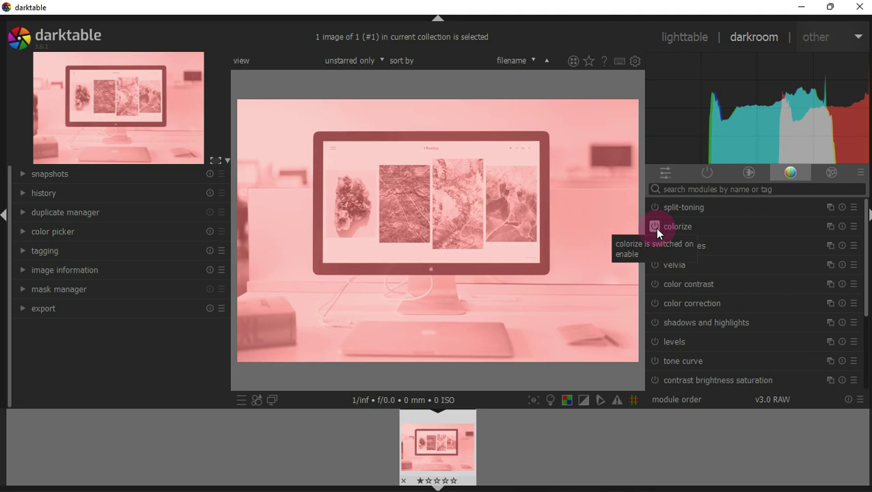
left_click(655, 226)
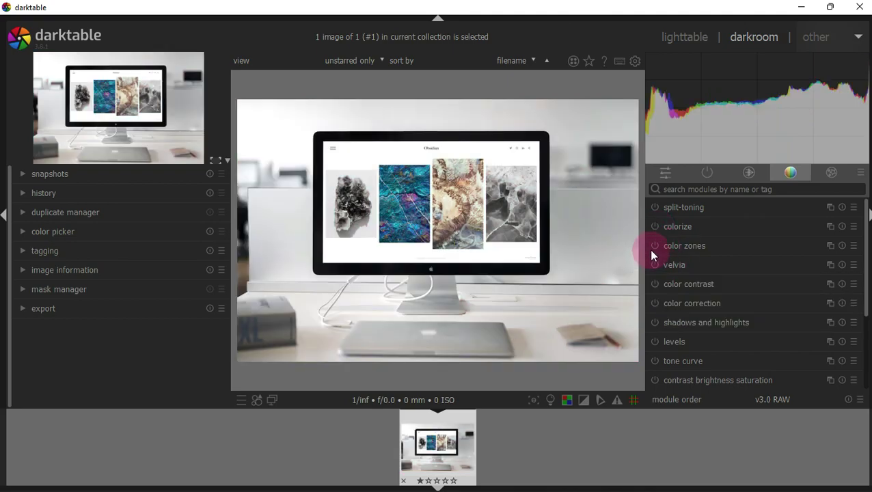
left_click(653, 247)
left_click(656, 262)
left_click(655, 284)
left_click(655, 285)
- Show the quick access panel, then list only the currently active modules
left_click(667, 180)
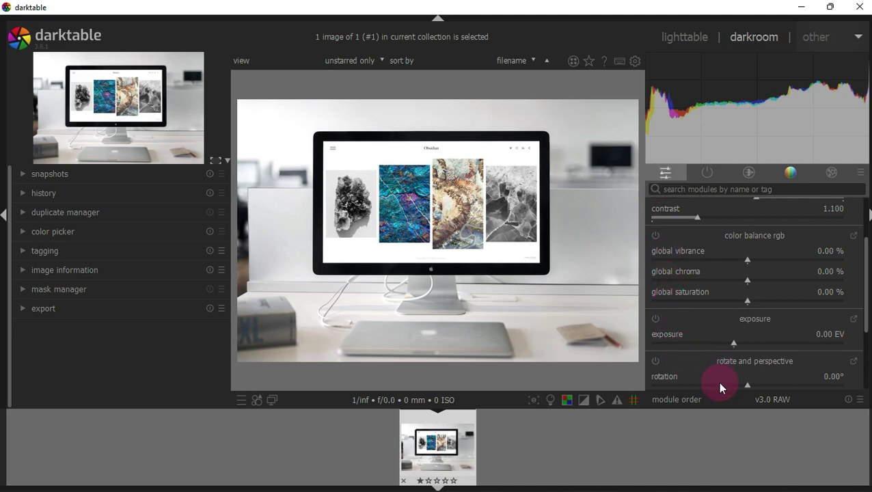
mouse_move(867, 277)
left_mouse_down()
mouse_move(867, 232)
mouse_move(868, 332)
left_mouse_up()
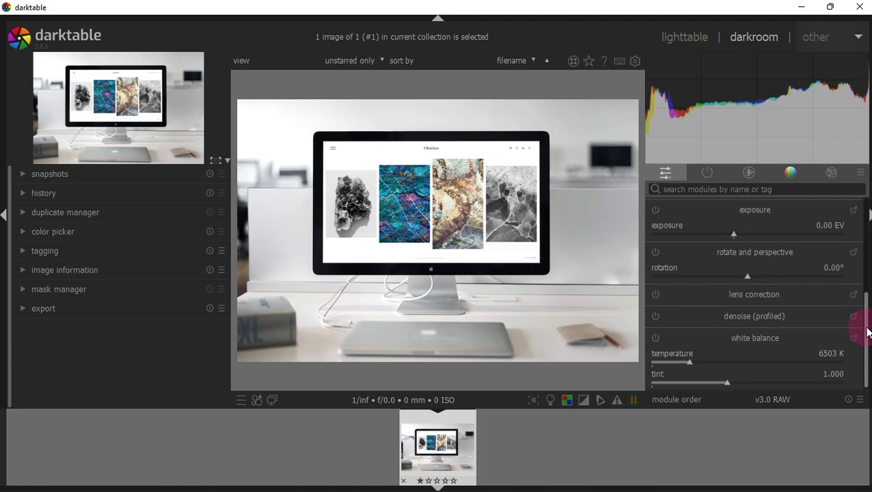
left_click_drag(868, 333, 865, 226)
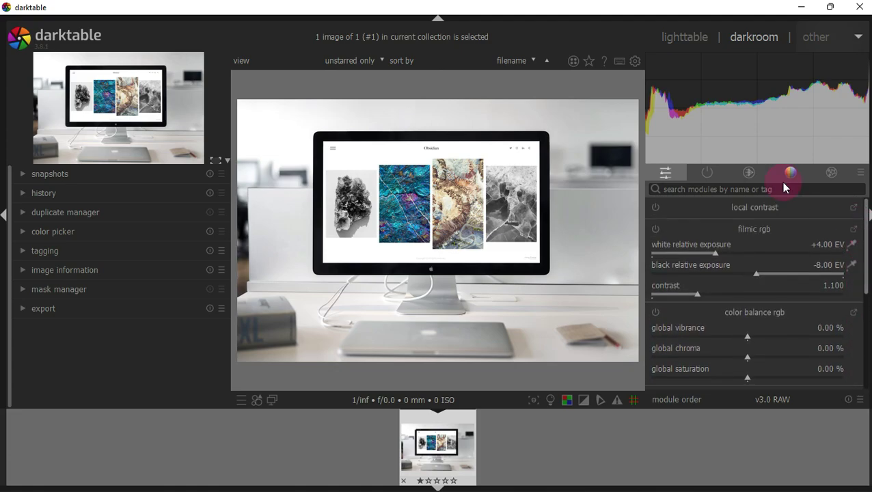
left_click(714, 171)
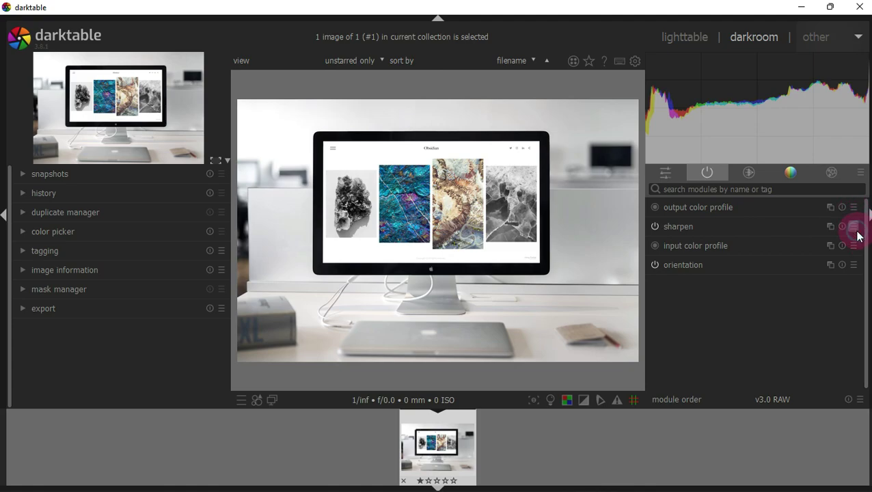
- Browse the preset menus of the sharpen, input color profile and orientation modules
left_click(853, 226)
left_click(860, 259)
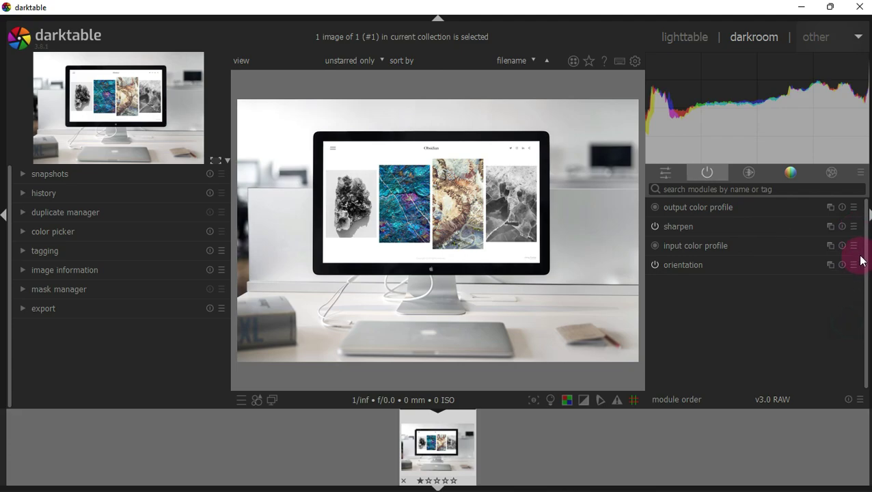
left_click(853, 246)
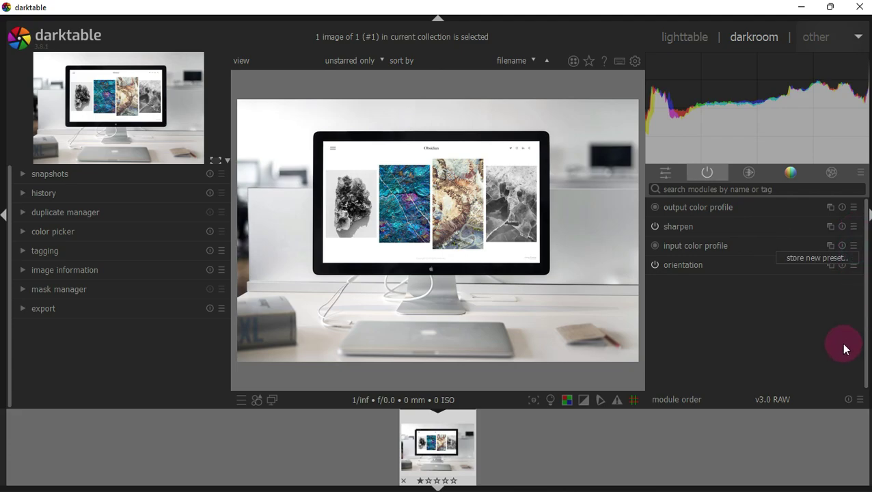
left_click(841, 342)
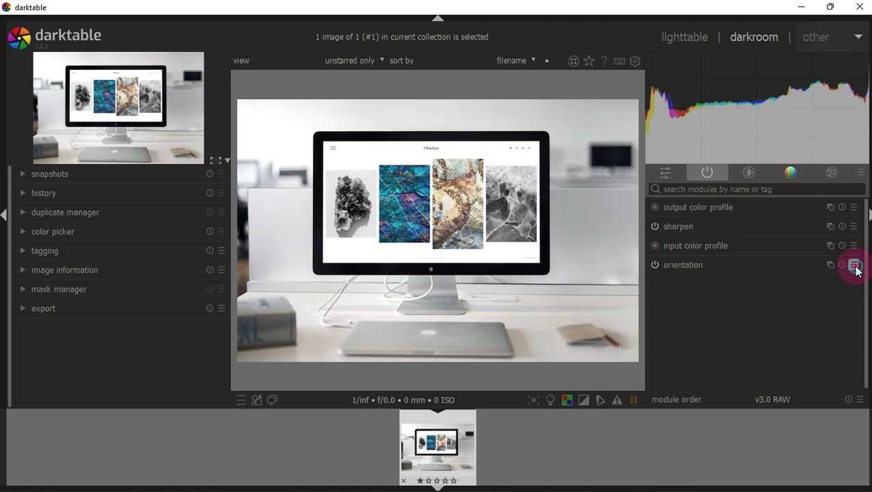
left_click(854, 265)
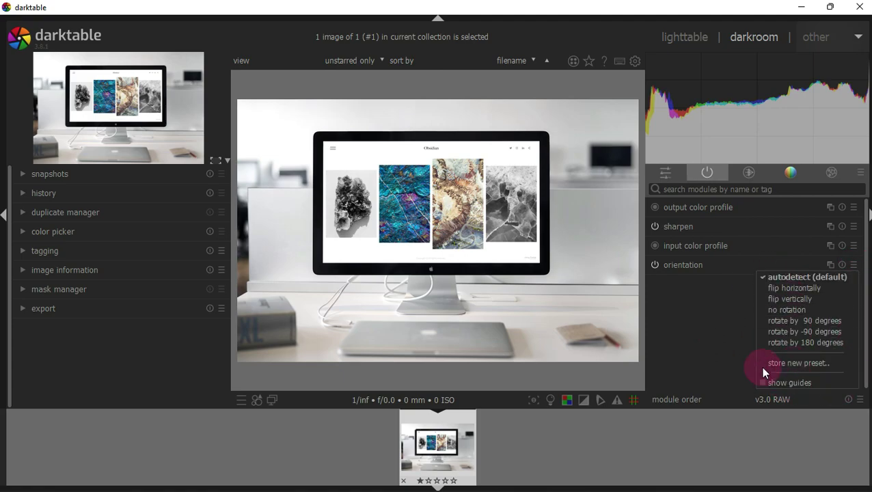
left_click(726, 333)
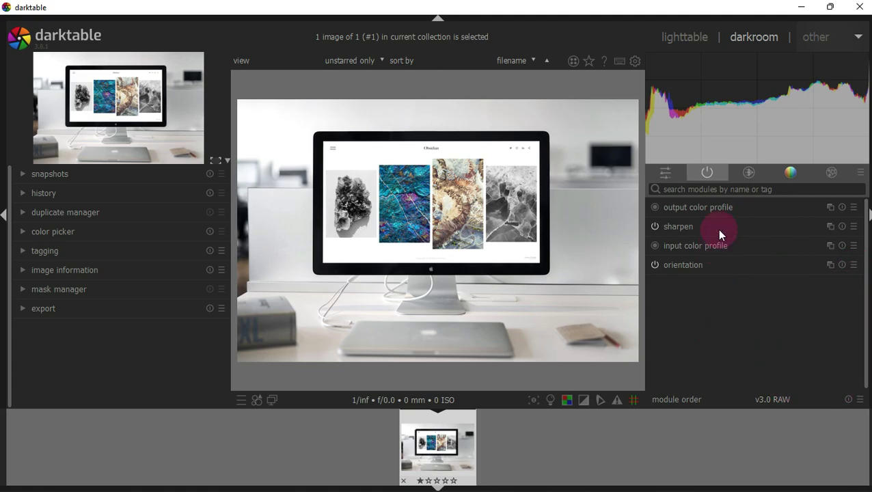
- Browse the technical, grading and effects module groups, then bring up the module-group presets menu
left_click(750, 172)
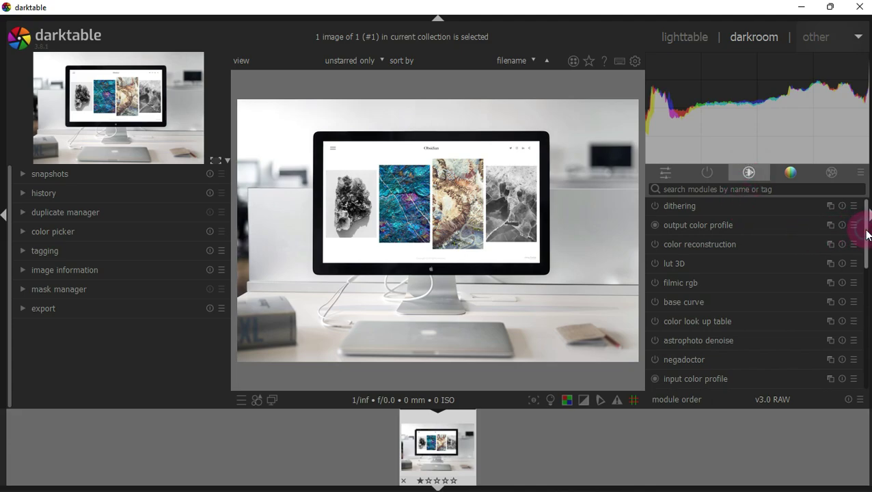
left_click_drag(865, 236, 852, 368)
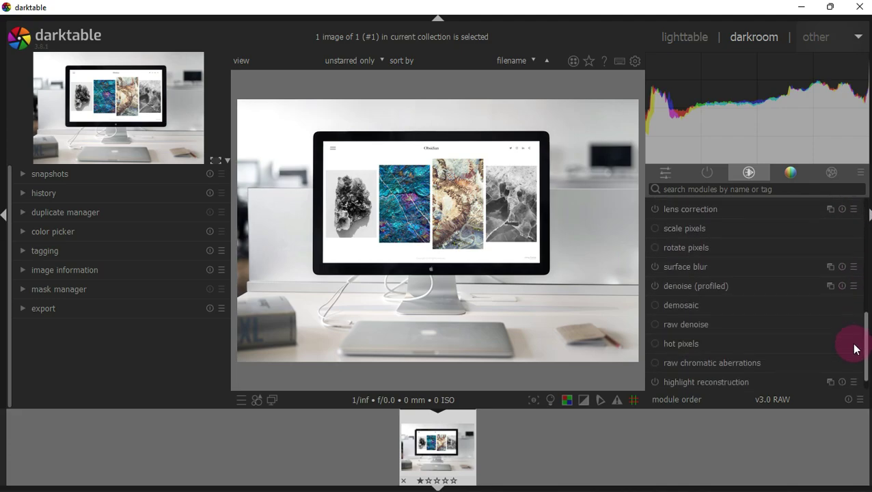
left_click(790, 170)
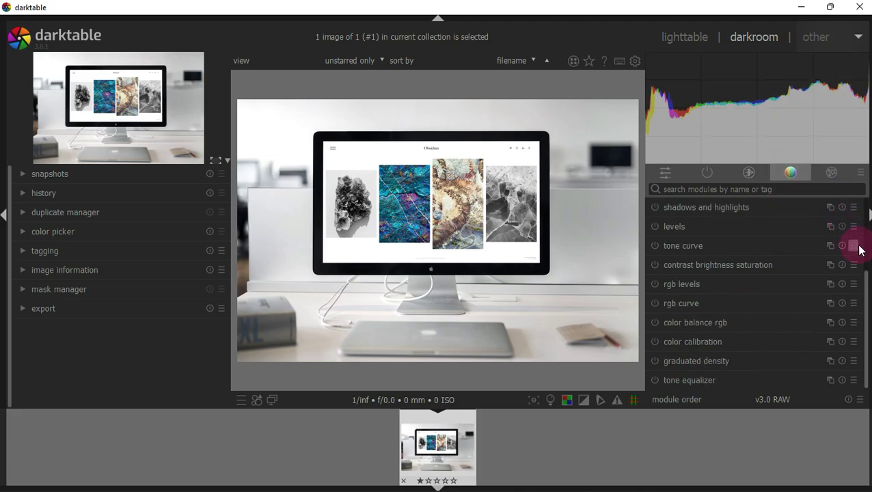
left_click_drag(862, 286, 865, 220)
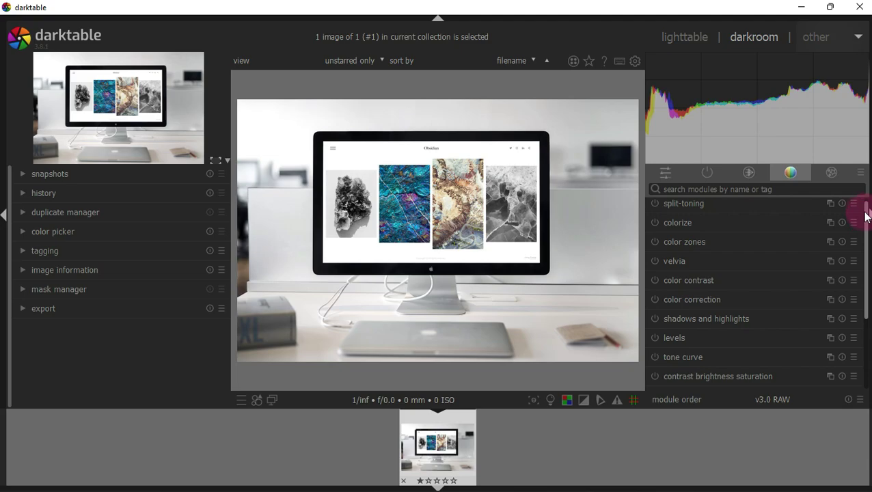
left_click(831, 173)
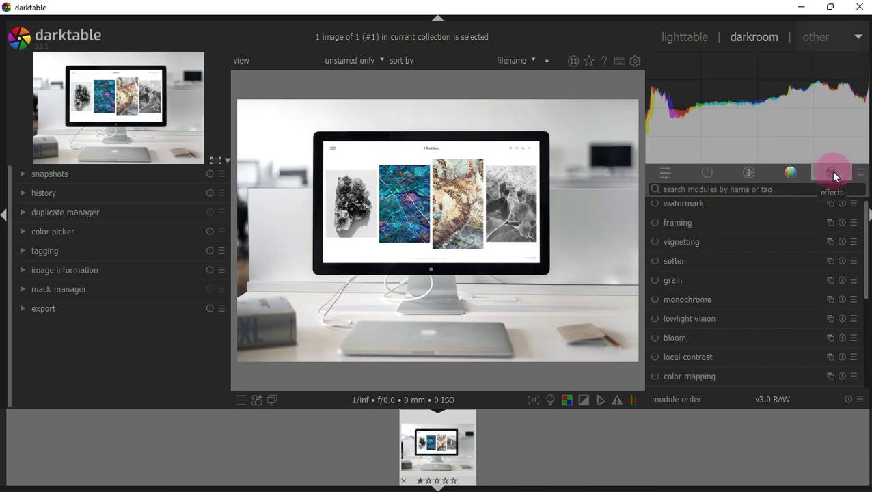
left_click(862, 172)
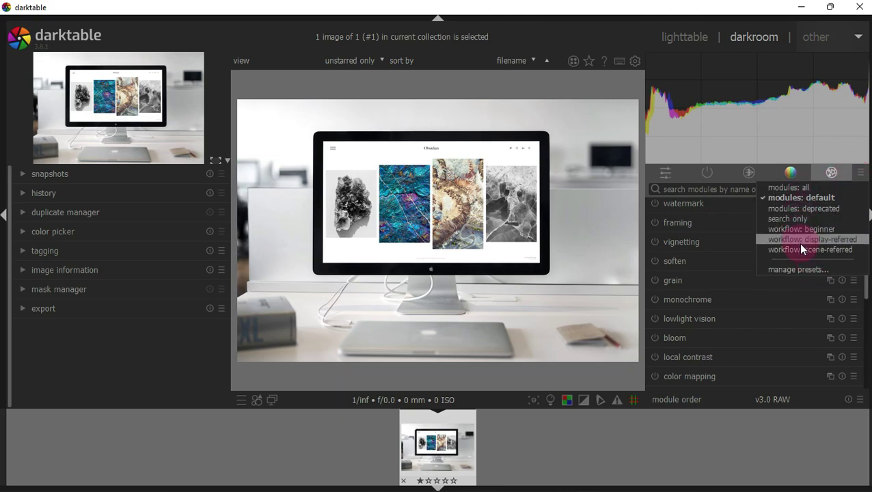
- Open the module layout manager, review the 'modules: default' preset, then close the manager
left_click(801, 269)
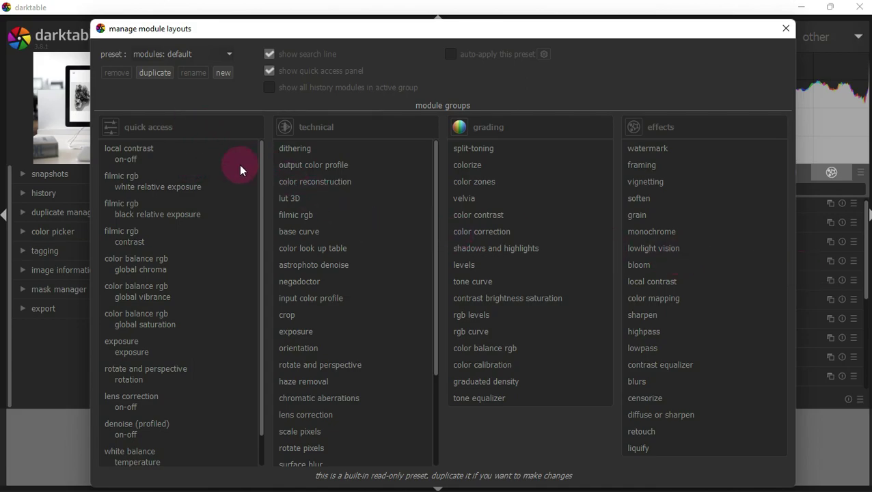
left_click_drag(267, 167, 275, 130)
mouse_move(436, 188)
left_mouse_down()
mouse_move(436, 303)
mouse_move(452, 136)
left_mouse_up()
left_click(220, 53)
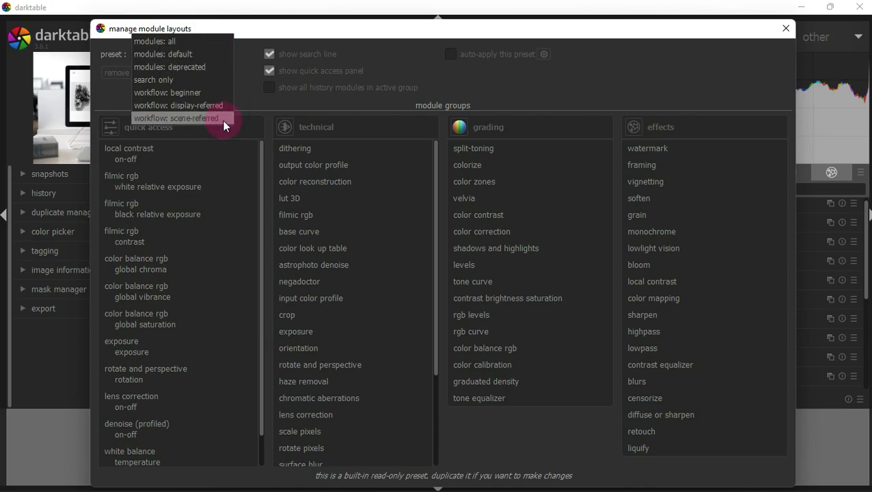
left_click(649, 35)
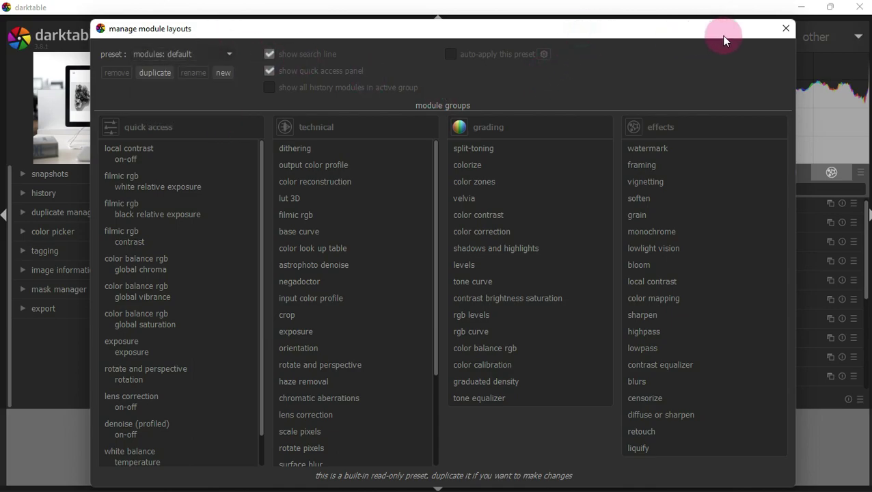
left_click(786, 29)
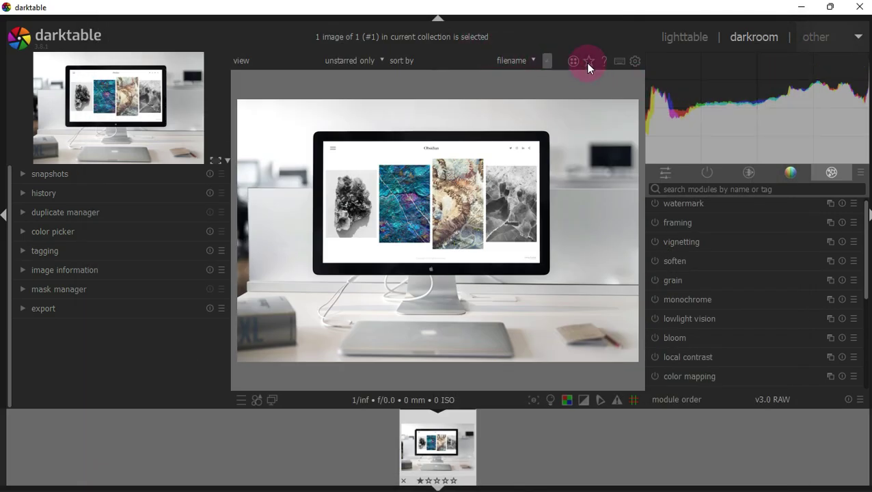
left_click(635, 61)
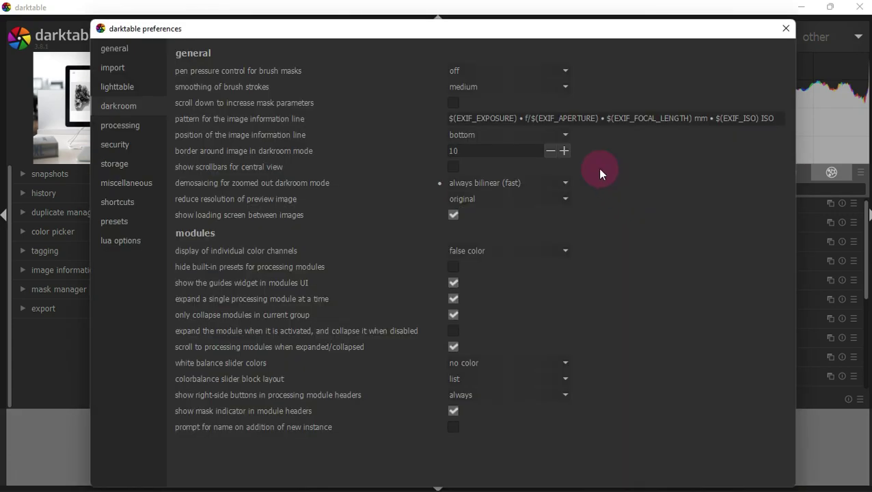
left_click(779, 36)
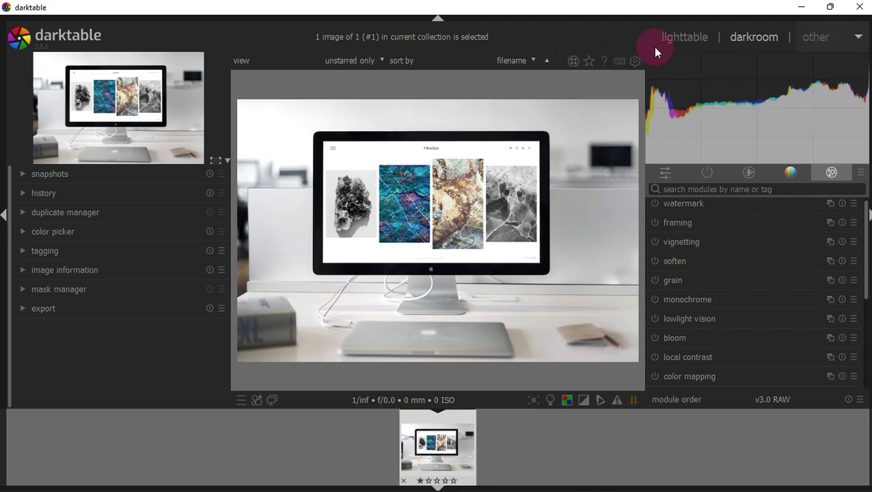
- Switch to lighttable and fold the collections, recently used collections and image information panels
left_click(677, 41)
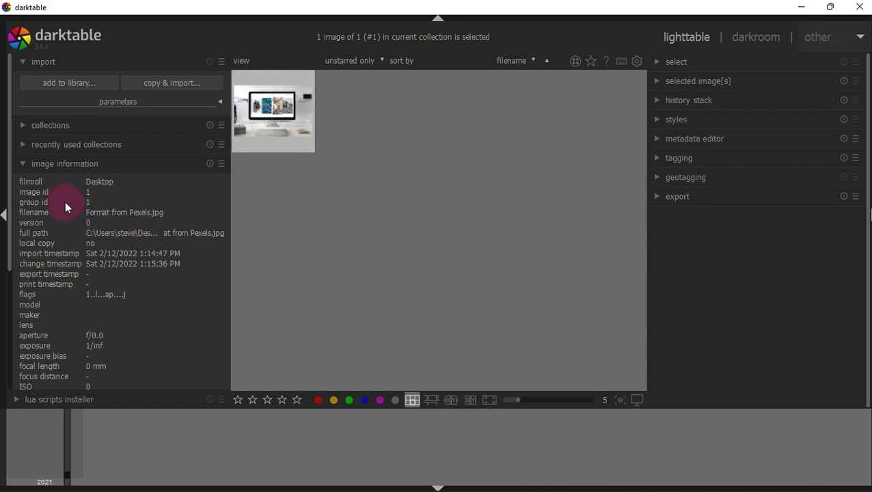
left_click(21, 125)
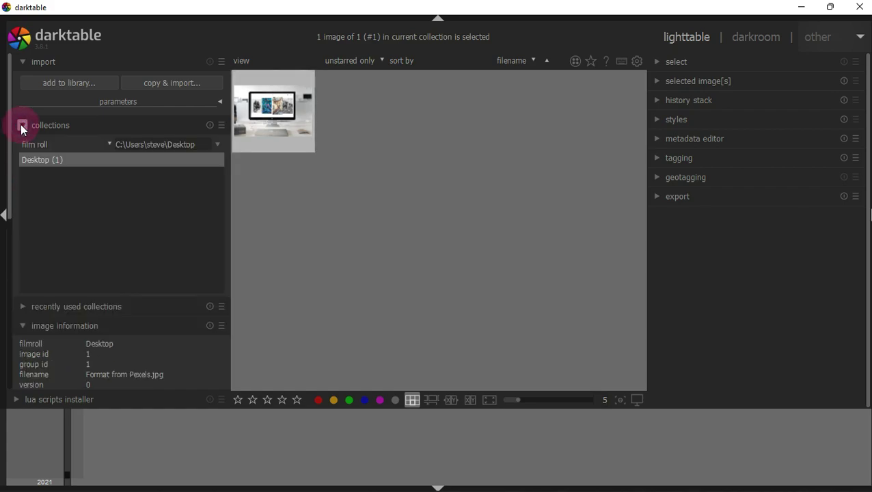
left_click(21, 125)
left_click(25, 143)
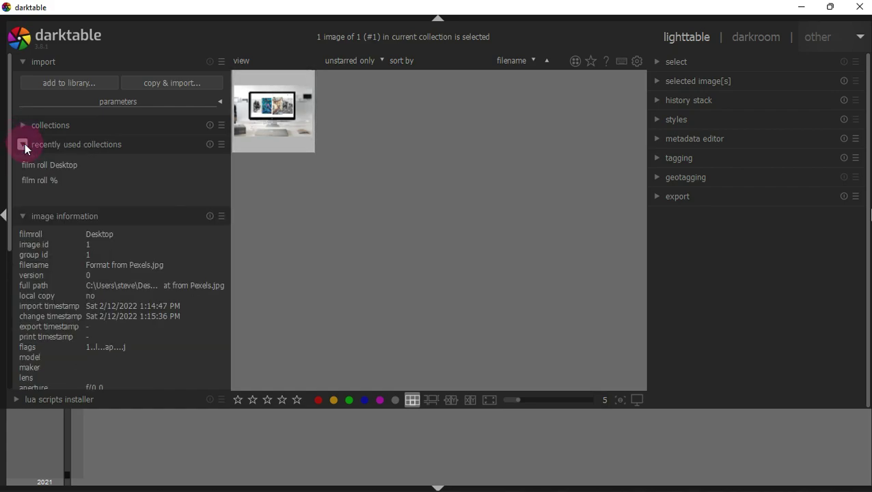
left_click(25, 143)
left_click(22, 164)
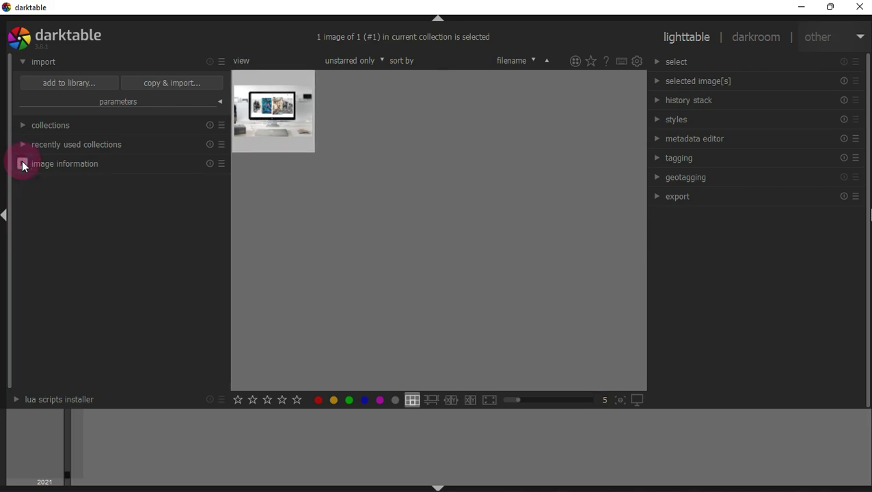
left_click(23, 164)
left_click(23, 164)
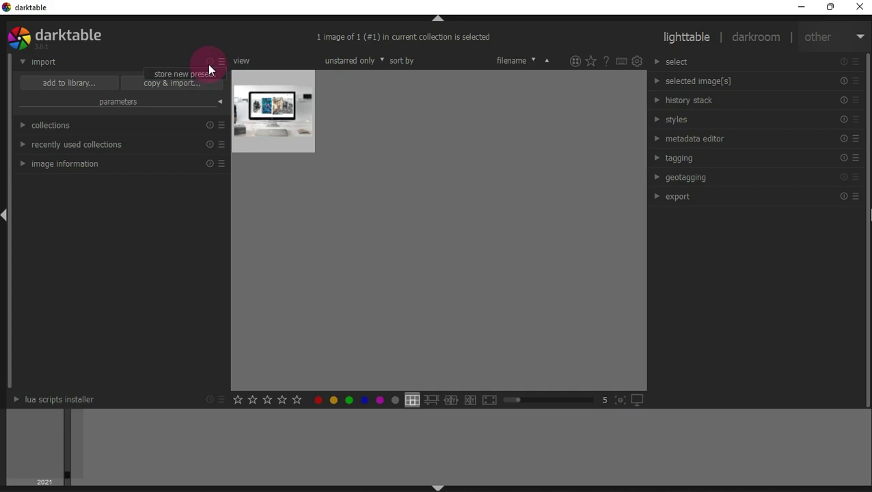
left_click(225, 50)
- Expand and collapse the selected images, selected image actions, history stack and styles modules
left_click(656, 63)
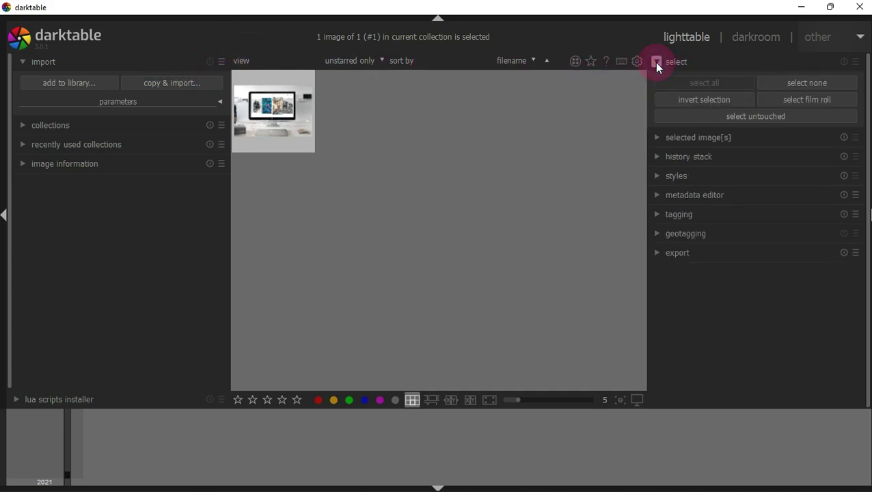
left_click(657, 63)
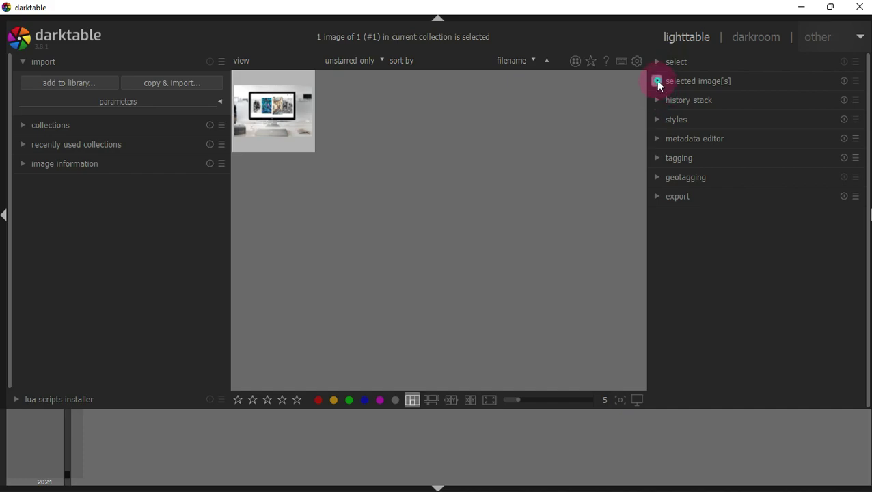
left_click(657, 83)
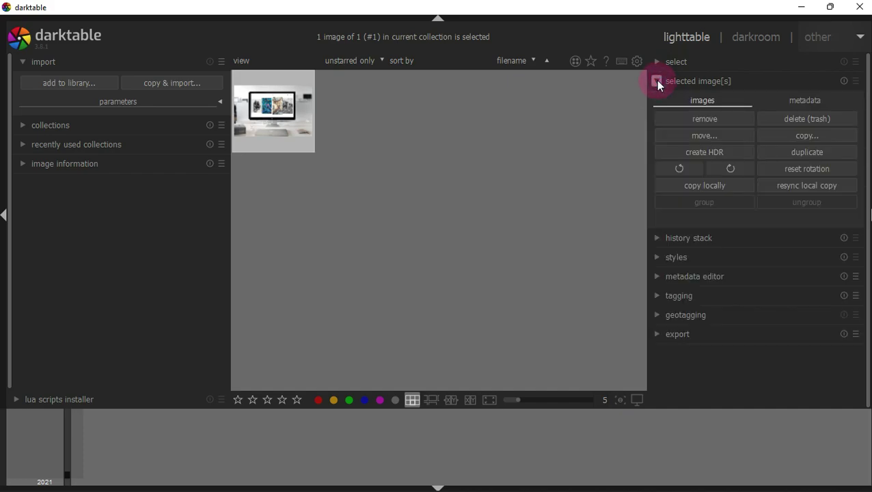
left_click(657, 81)
left_click(660, 101)
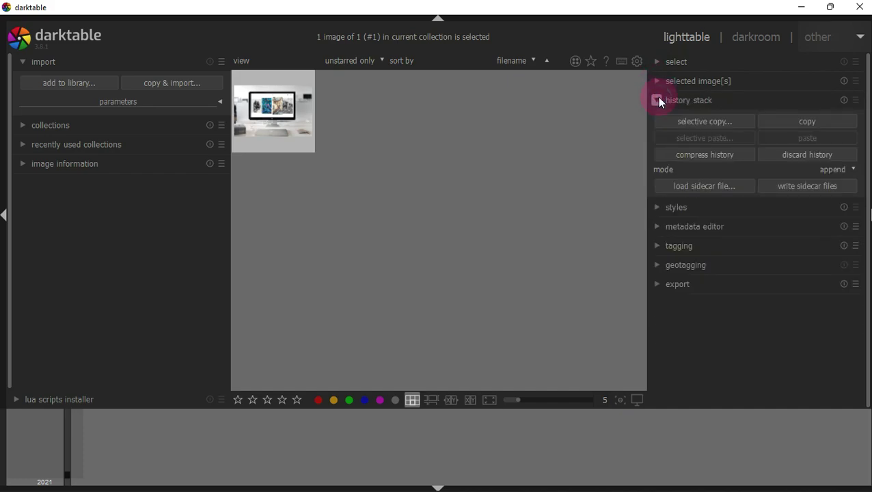
left_click(660, 101)
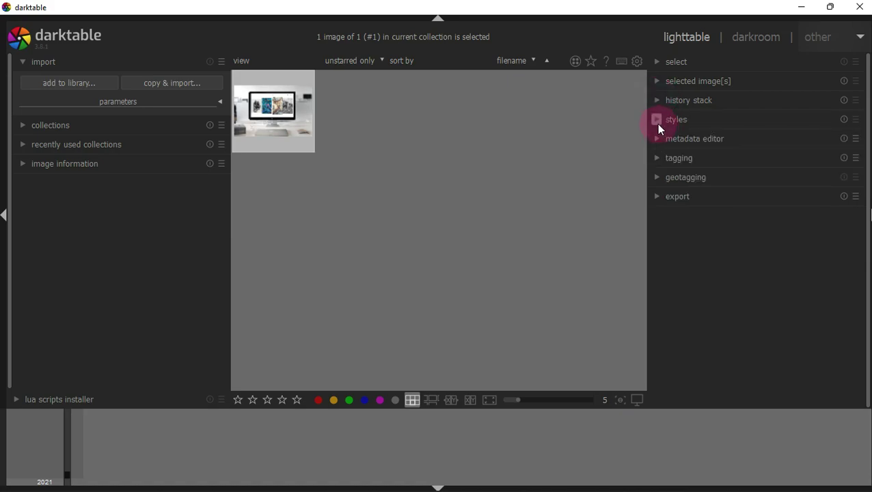
left_click(658, 121)
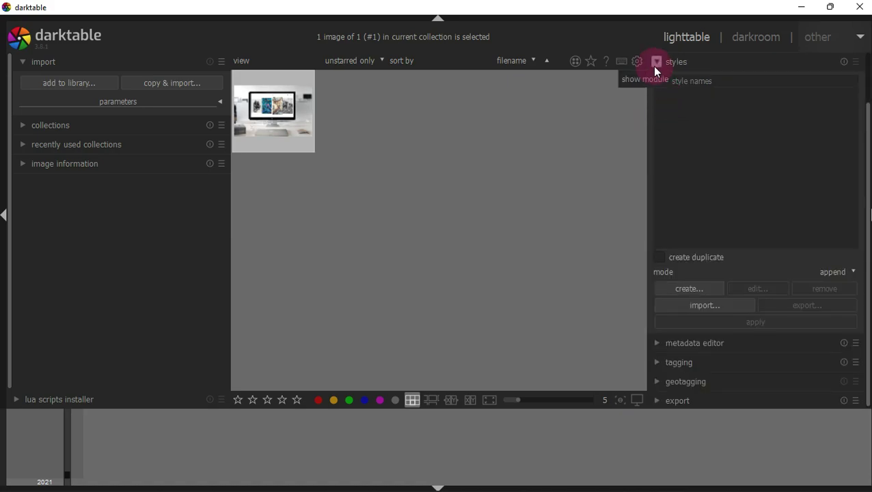
left_click(655, 64)
- Expand and collapse metadata editor, tagging, geotagging and export modules, and check the other views list
left_click(657, 140)
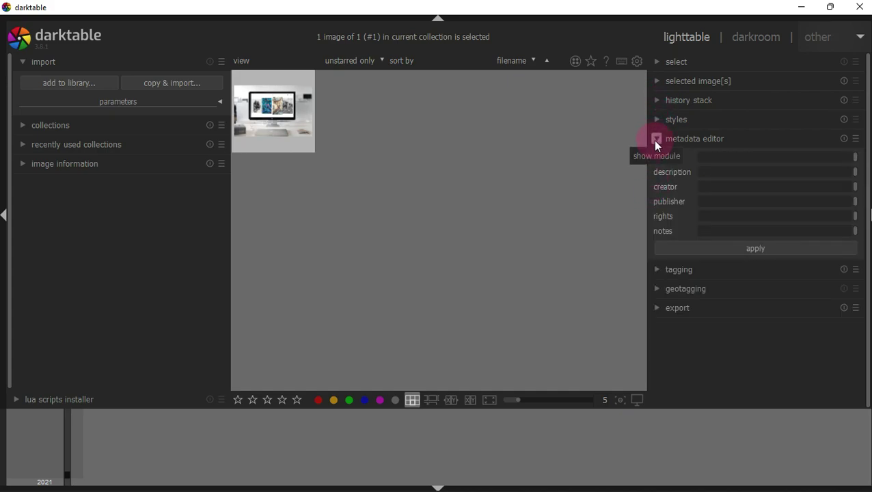
left_click(655, 139)
left_click(657, 157)
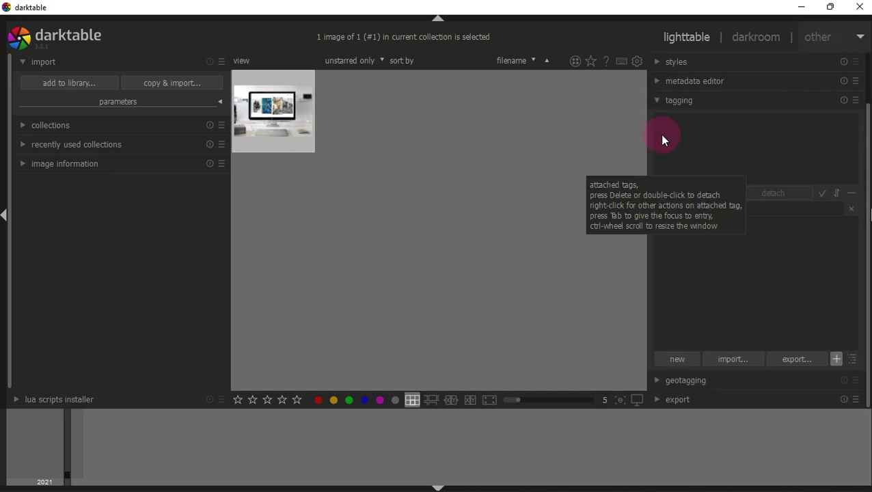
left_click(653, 102)
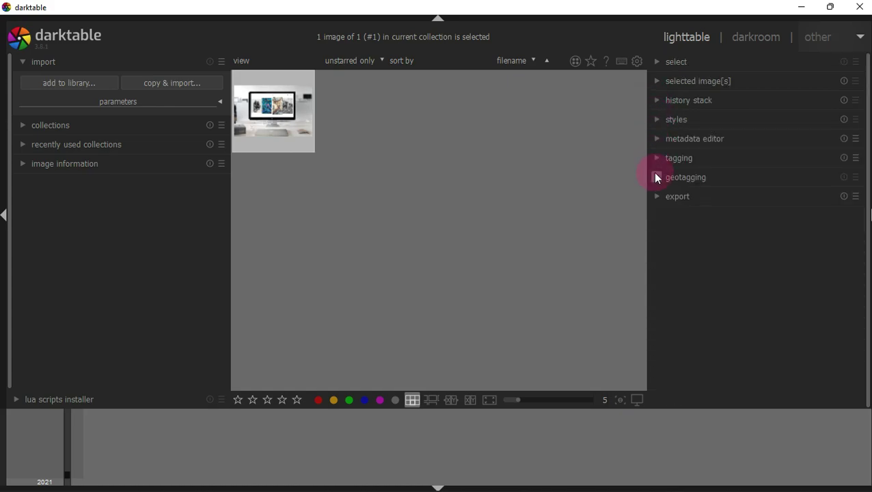
left_click(656, 177)
left_click(656, 177)
left_click(658, 196)
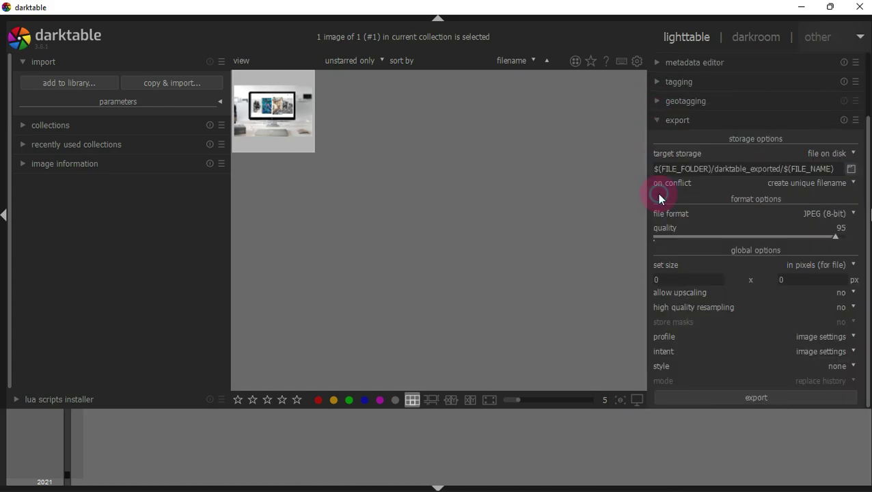
left_click(658, 120)
left_click(809, 41)
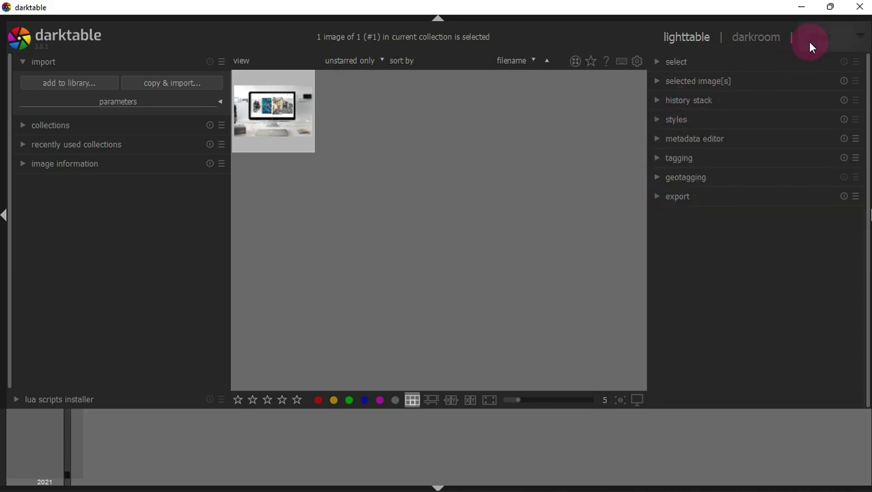
left_click(756, 47)
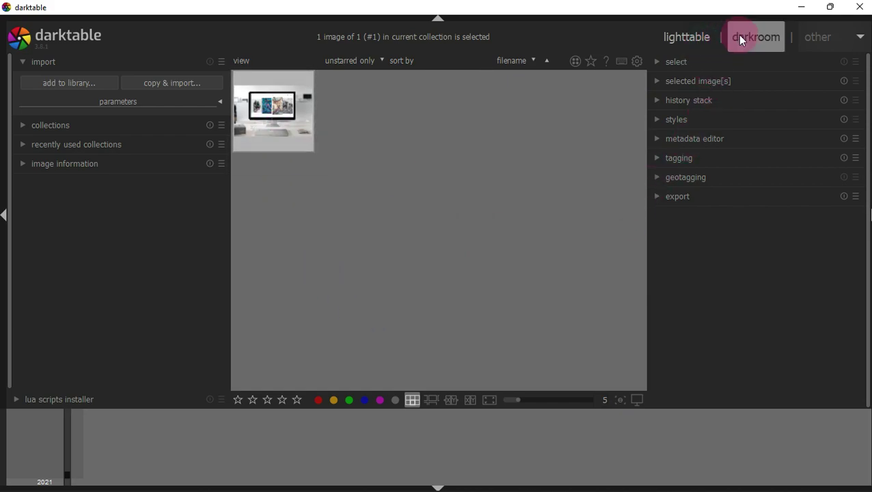
- Reopen the photo in darkroom, expand the color picker and activate its eyedropper
double_click(288, 111)
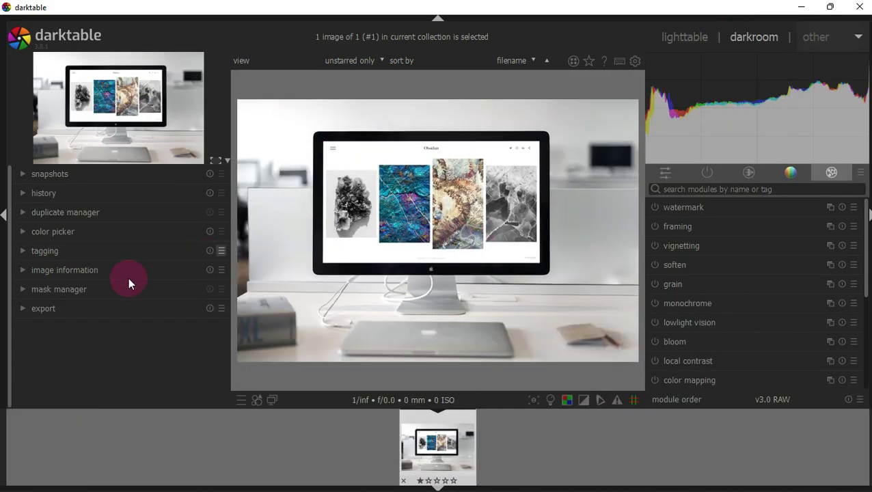
left_click(24, 272)
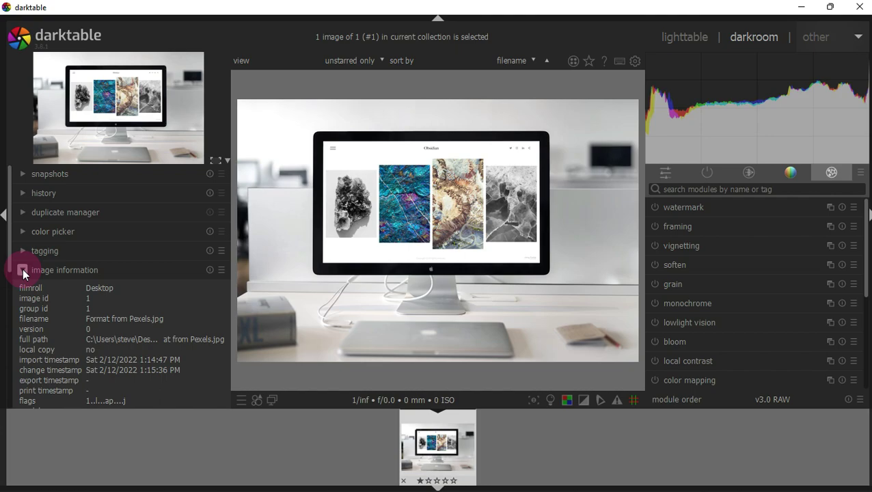
left_click(23, 270)
left_click(21, 236)
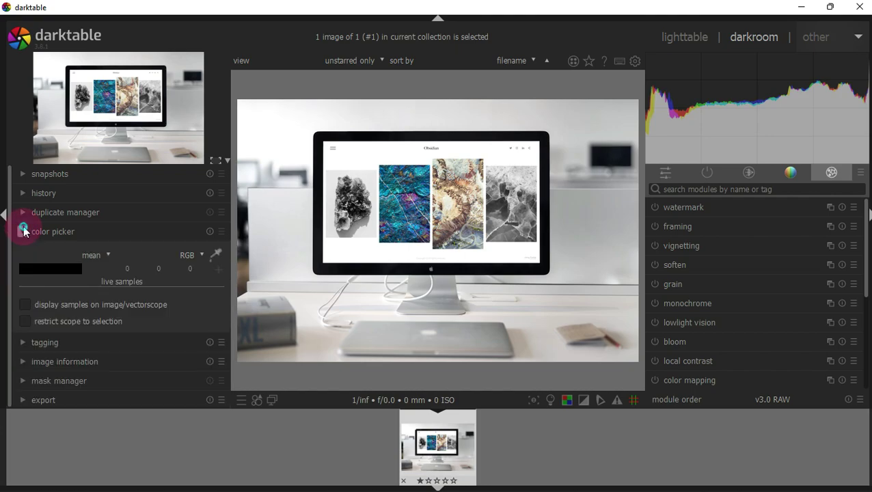
left_click(223, 253)
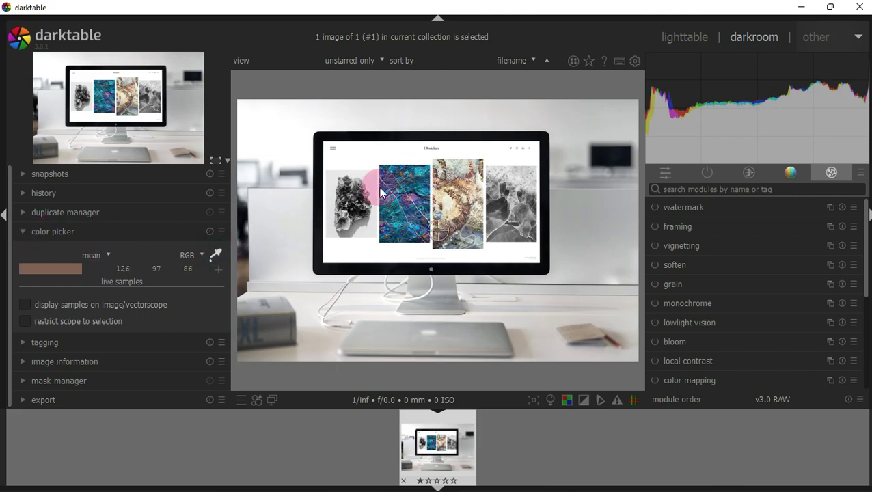
left_click(220, 253)
left_click(215, 254)
- Sample the white monitor, teal artwork and grey laptop, ending on 179/179/181
left_click(383, 150)
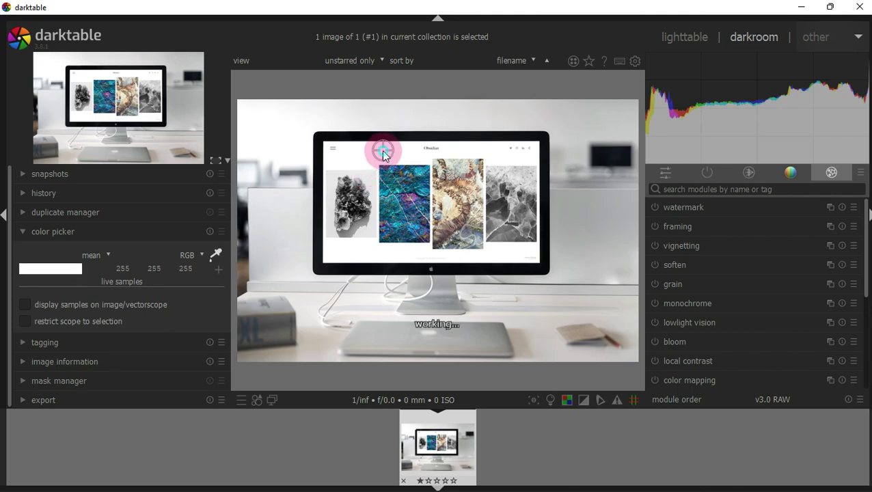
left_click(419, 174)
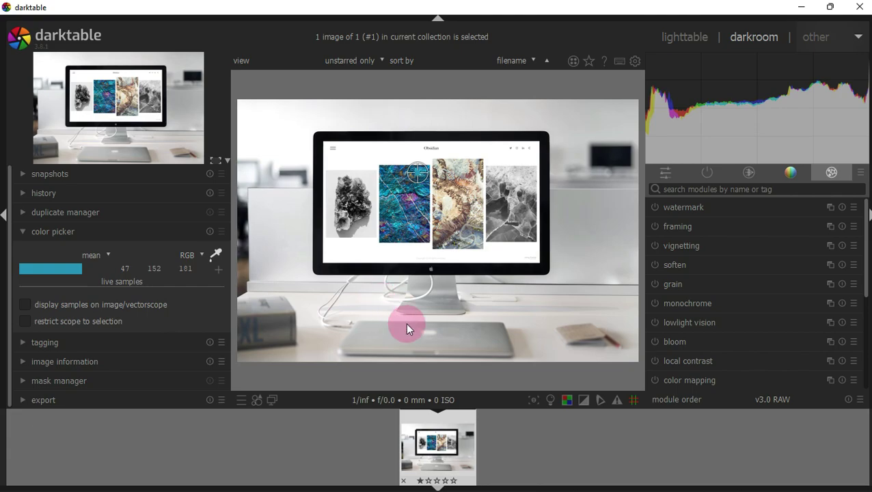
left_click(429, 330)
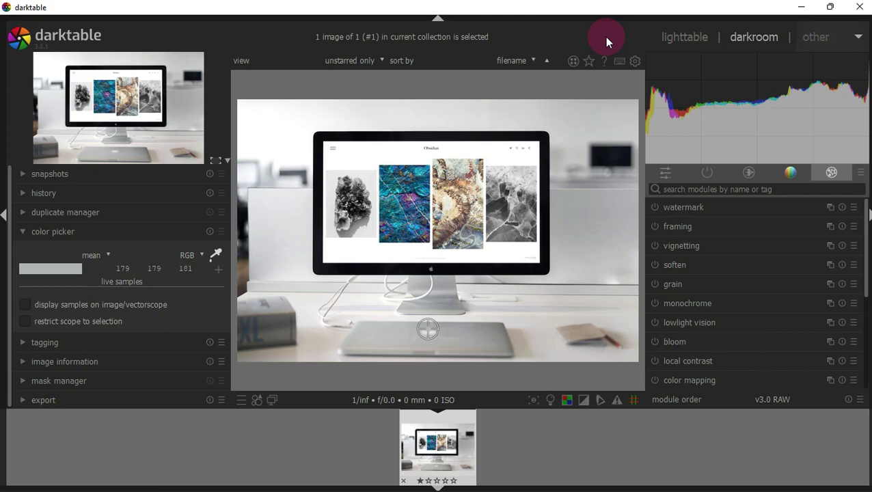
left_click(848, 37)
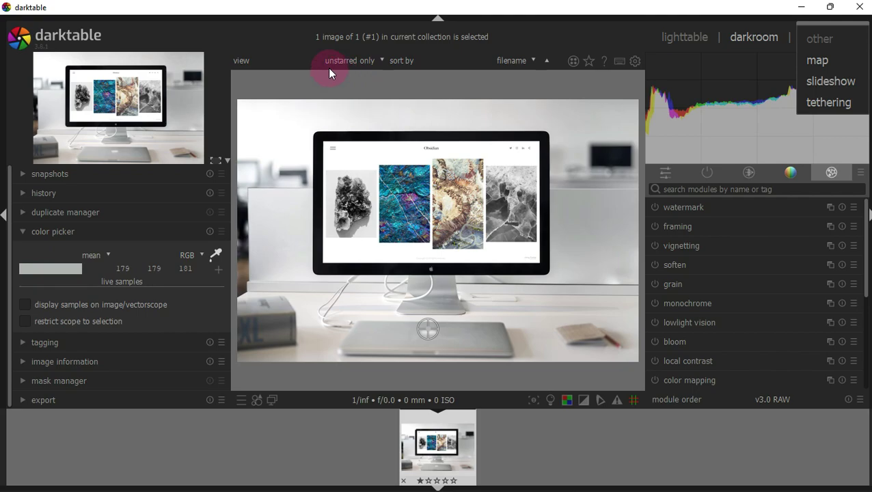
left_click(299, 42)
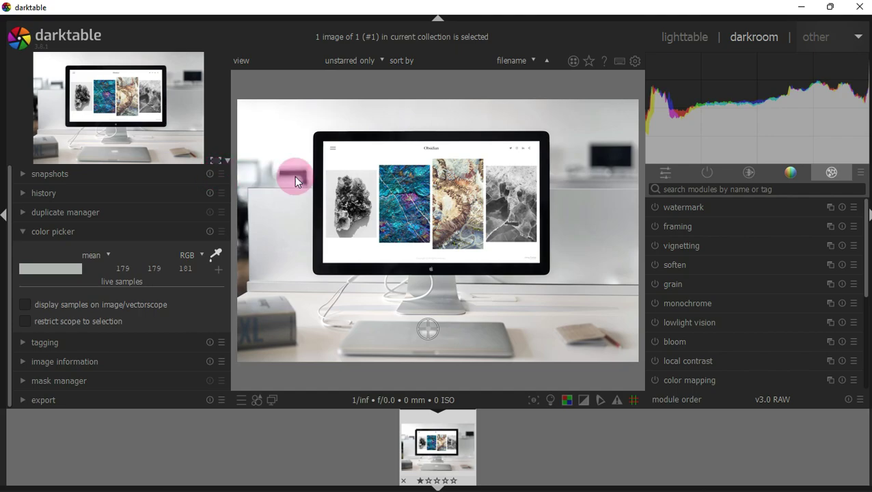
mouse_move(725, 109)
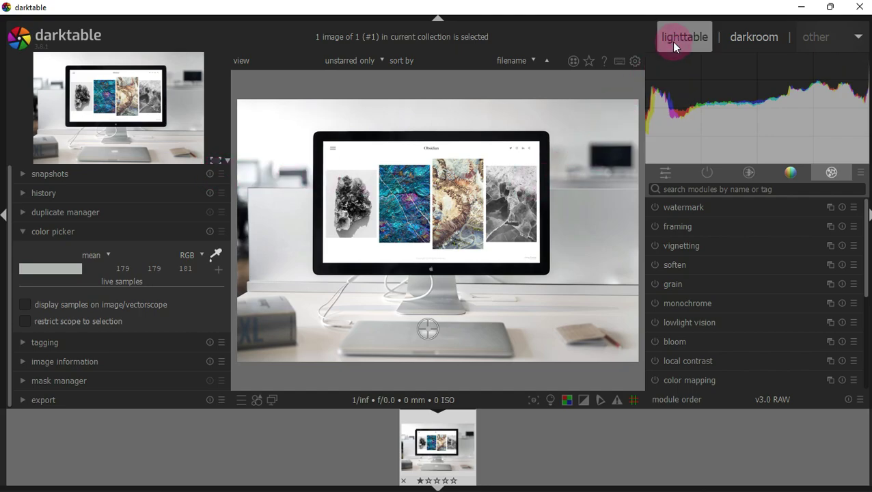
- Switch back to the lighttable view showing the desk photo thumbnail
left_click(674, 44)
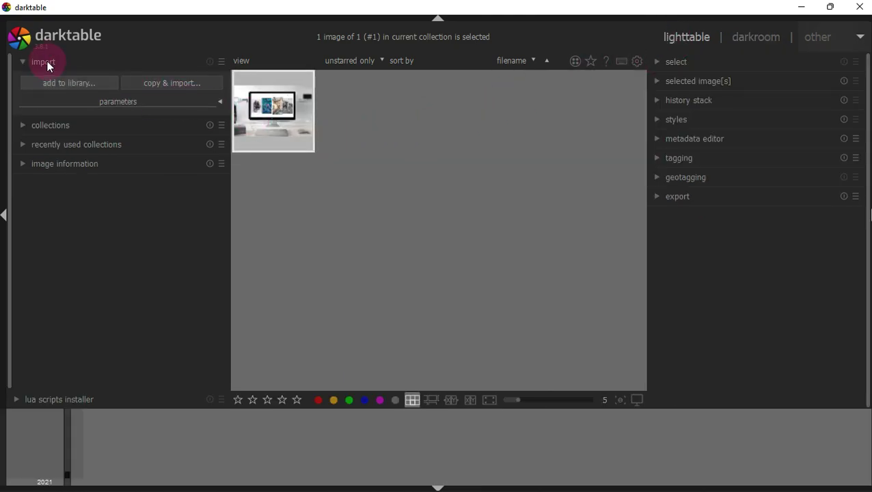